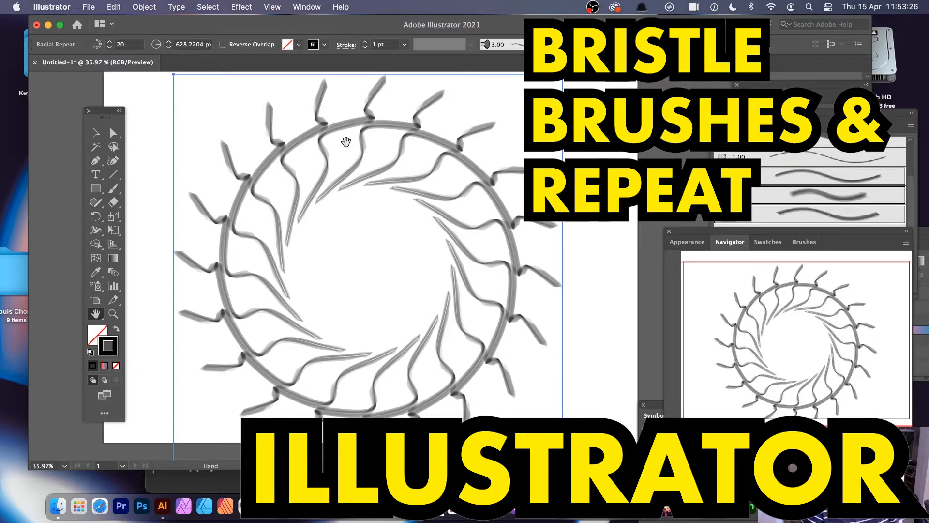
# Step: Remove the existing radial repeat artwork and paint a tall wavy vertical stroke in the middle of the artboard with the Paintbrush
pyautogui.click(96, 133)
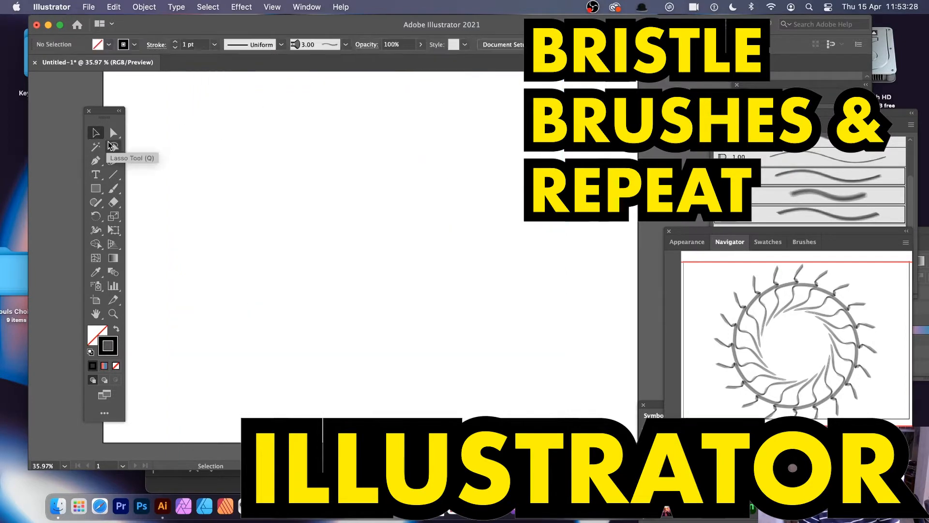
pyautogui.click(114, 190)
pyautogui.moveTo(371, 309)
pyautogui.mouseDown()
pyautogui.moveTo(328, 289)
pyautogui.moveTo(391, 262)
pyautogui.moveTo(342, 226)
pyautogui.moveTo(381, 205)
pyautogui.moveTo(348, 180)
pyautogui.moveTo(379, 144)
pyautogui.moveTo(367, 111)
pyautogui.moveTo(393, 115)
pyautogui.mouseUp()
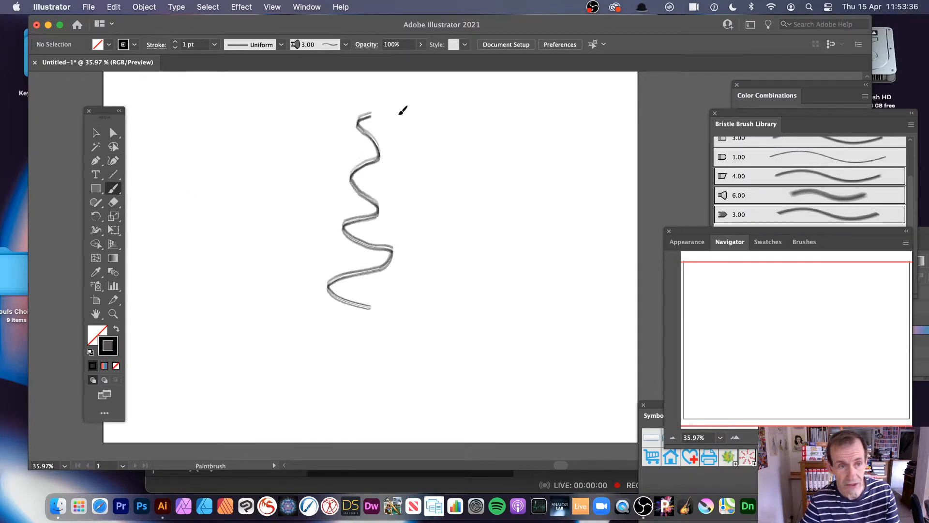
# Step: Set the stroke weight of the painted wavy line to 3 pt
pyautogui.click(95, 133)
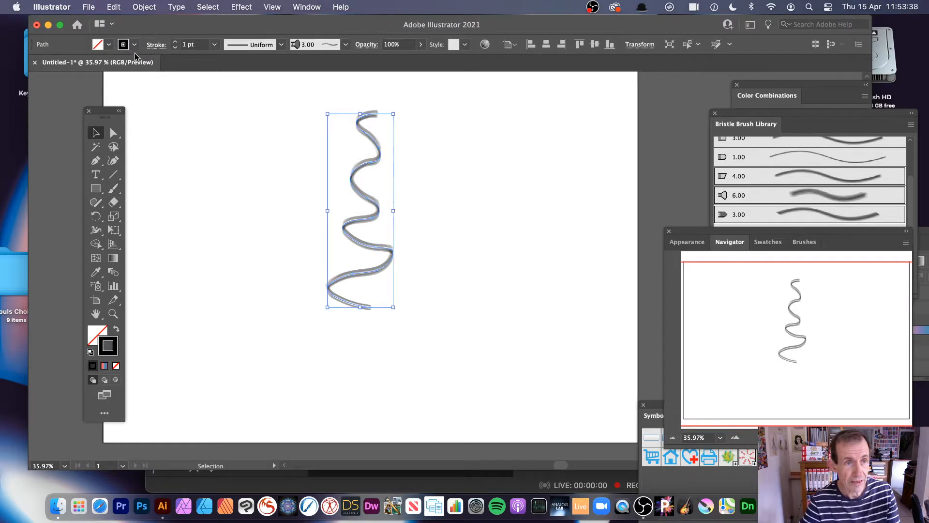
pyautogui.click(134, 45)
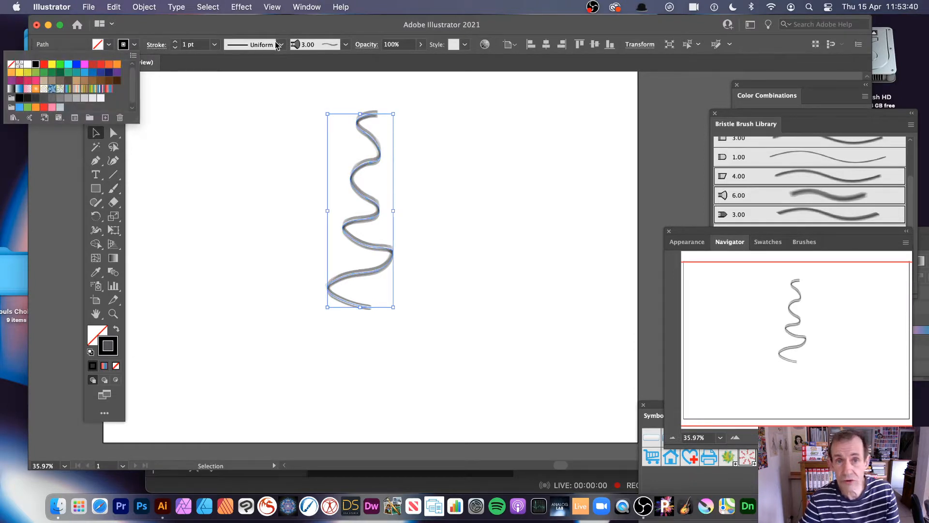
pyautogui.click(214, 45)
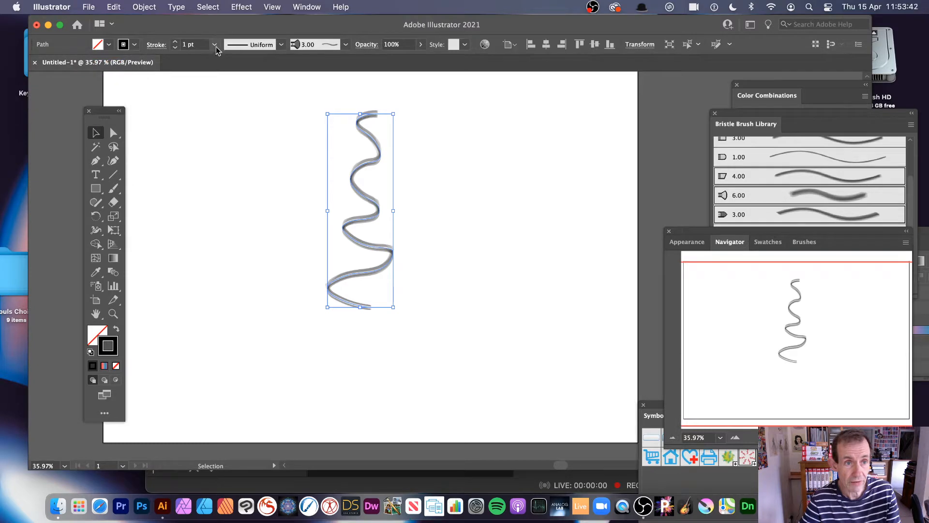
pyautogui.click(215, 45)
pyautogui.click(224, 122)
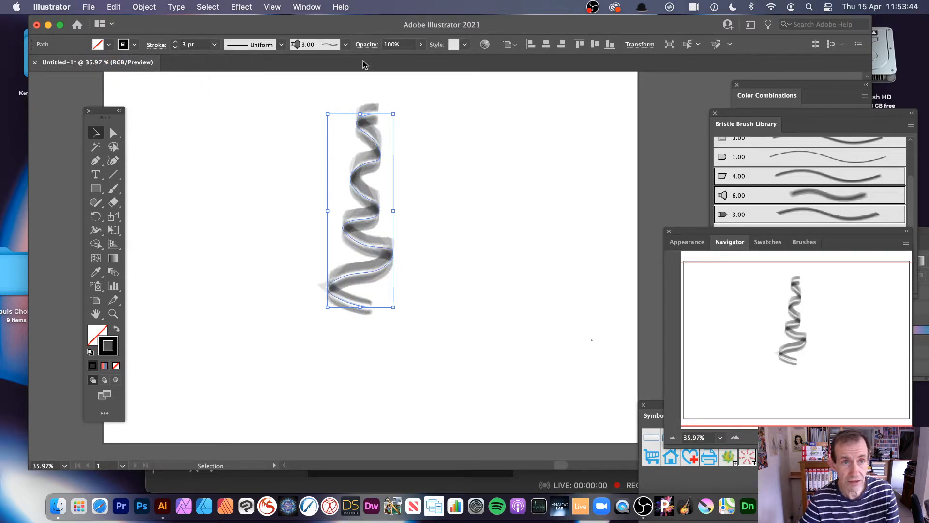
# Step: Try the 6.00, 1.00, 3.00 and 2.00 bristle brushes from the Bristle Brush Library on the wavy line
pyautogui.click(801, 199)
pyautogui.click(777, 159)
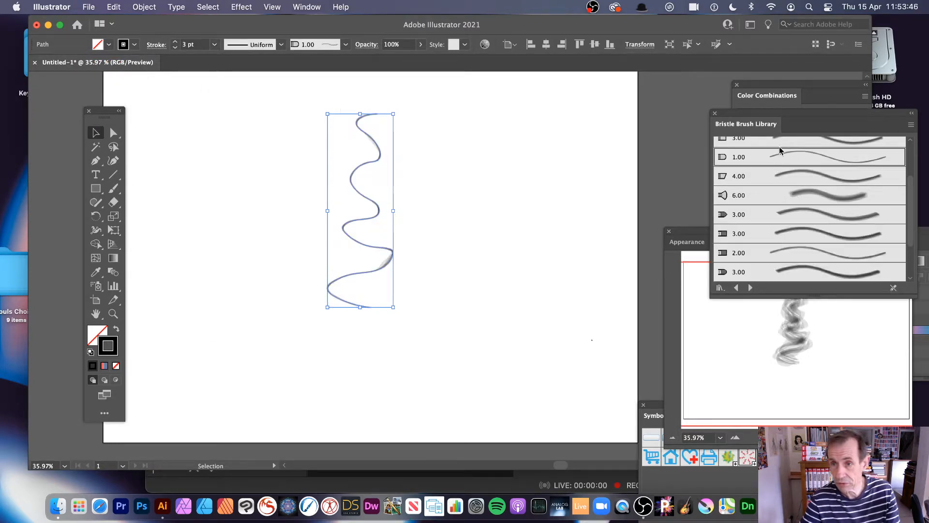
pyautogui.click(785, 216)
pyautogui.click(784, 254)
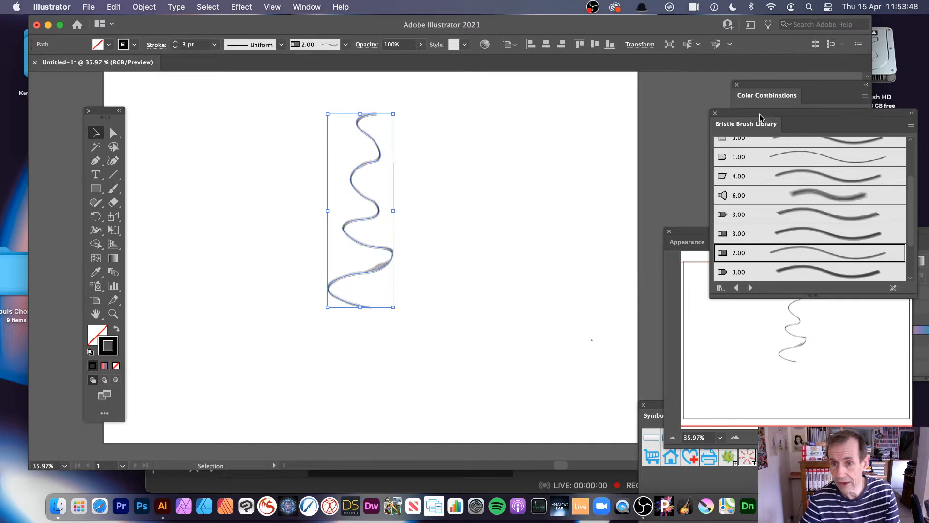
# Step: Show the document's brushes beside the bristle library and apply the 3.00 Cat's Tongue brush to the wavy line
pyautogui.moveTo(760, 117); pyautogui.dragTo(771, 161)
pyautogui.click(306, 7)
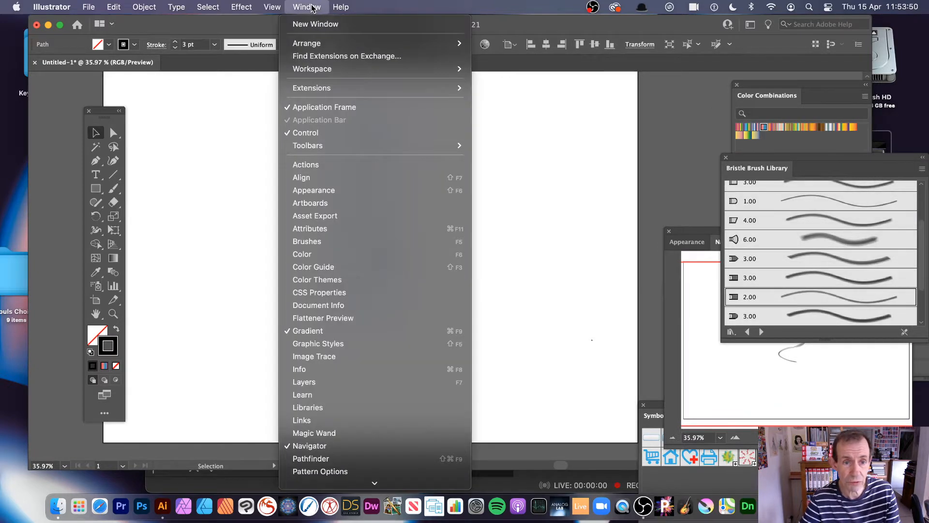
pyautogui.click(321, 241)
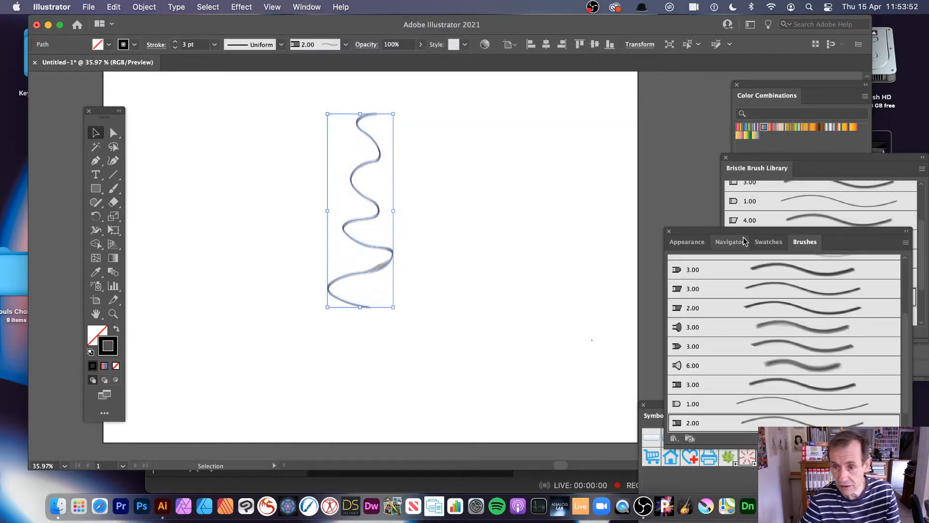
pyautogui.moveTo(744, 231); pyautogui.dragTo(653, 158)
pyautogui.moveTo(815, 240)
pyautogui.mouseDown()
pyautogui.moveTo(820, 204)
pyautogui.moveTo(799, 180)
pyautogui.mouseUp()
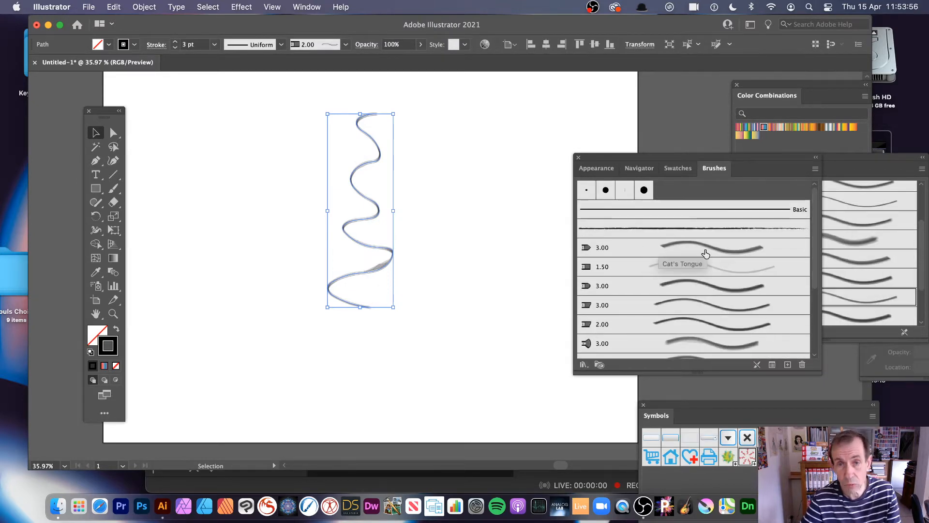
pyautogui.click(672, 254)
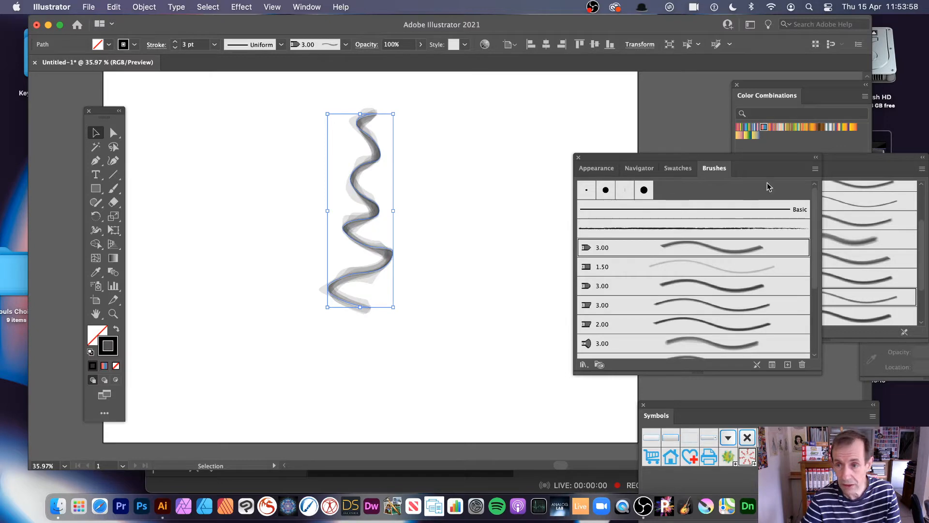
# Step: Locate the Bristle Brush Library among the available brush libraries
pyautogui.click(816, 169)
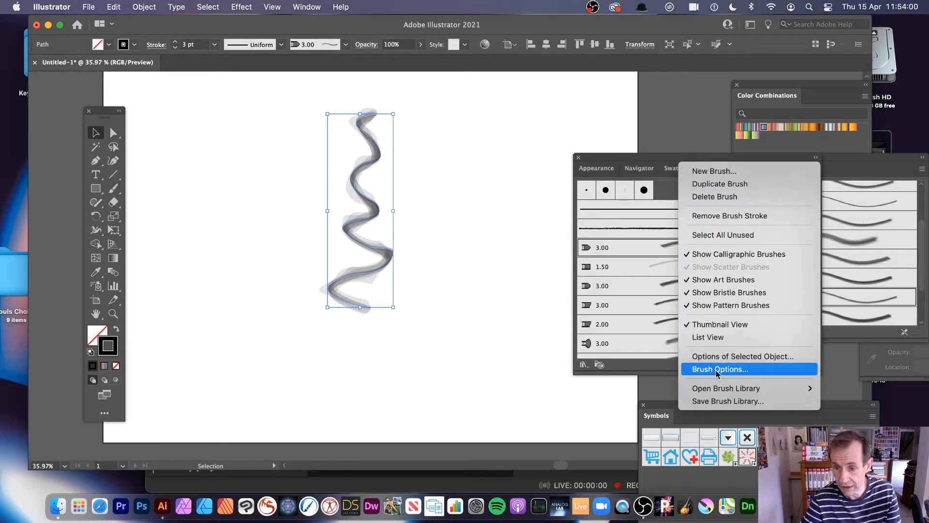
pyautogui.moveTo(720, 390)
pyautogui.moveTo(877, 398)
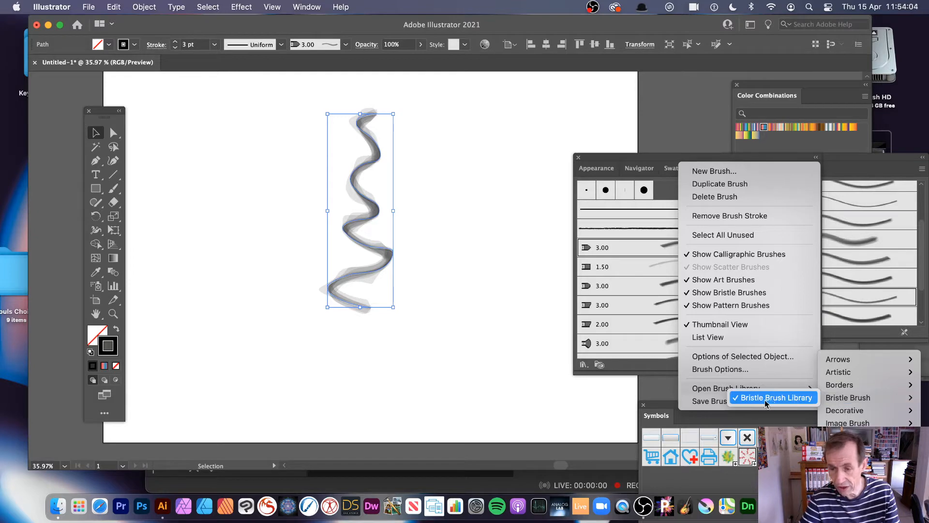
pyautogui.click(765, 401)
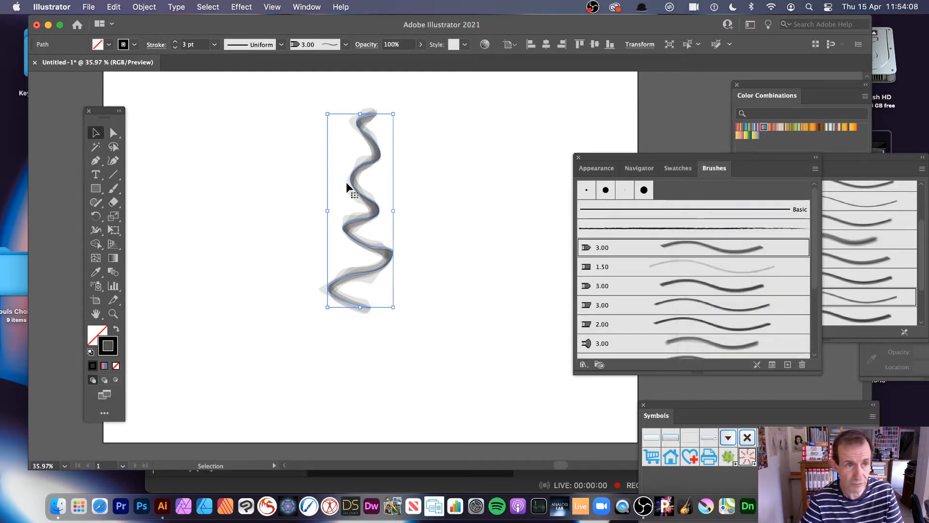
# Step: Create a radial repeat from the wavy line and reduce its radius to about 777 px
pyautogui.click(143, 7)
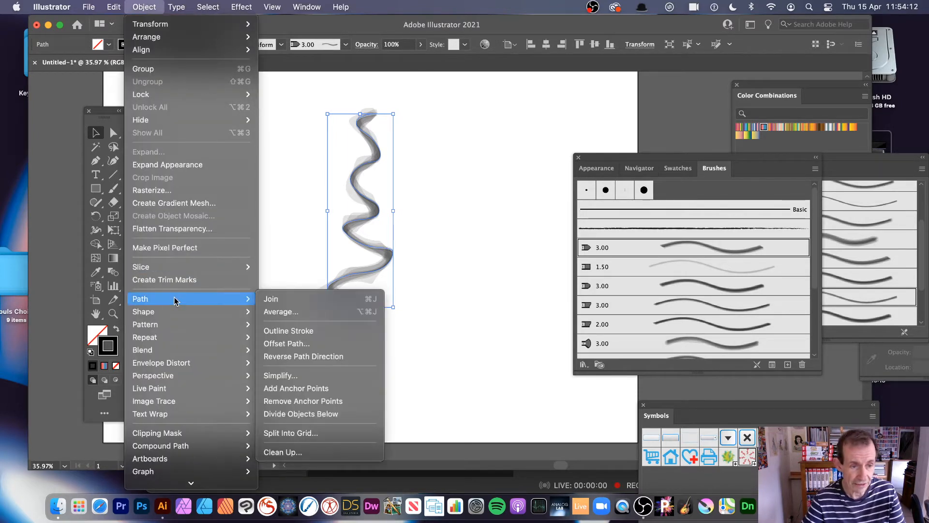
pyautogui.moveTo(160, 336)
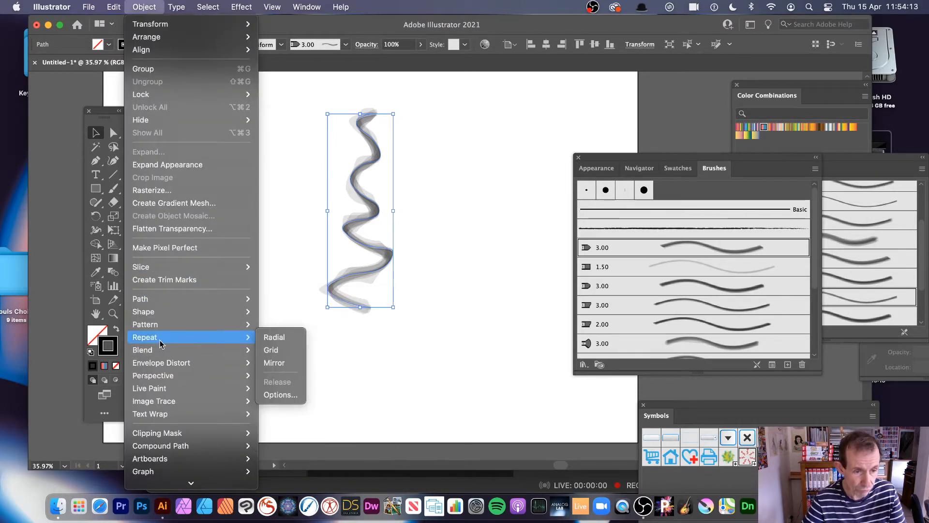
pyautogui.click(274, 336)
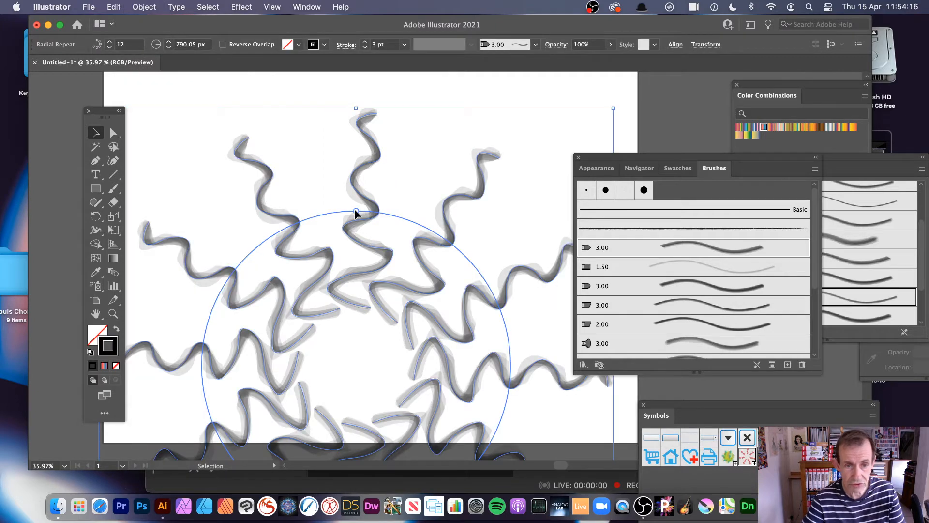
pyautogui.moveTo(354, 208)
pyautogui.mouseDown()
pyautogui.moveTo(439, 280)
pyautogui.moveTo(364, 191)
pyautogui.moveTo(348, 190)
pyautogui.moveTo(351, 212)
pyautogui.mouseUp()
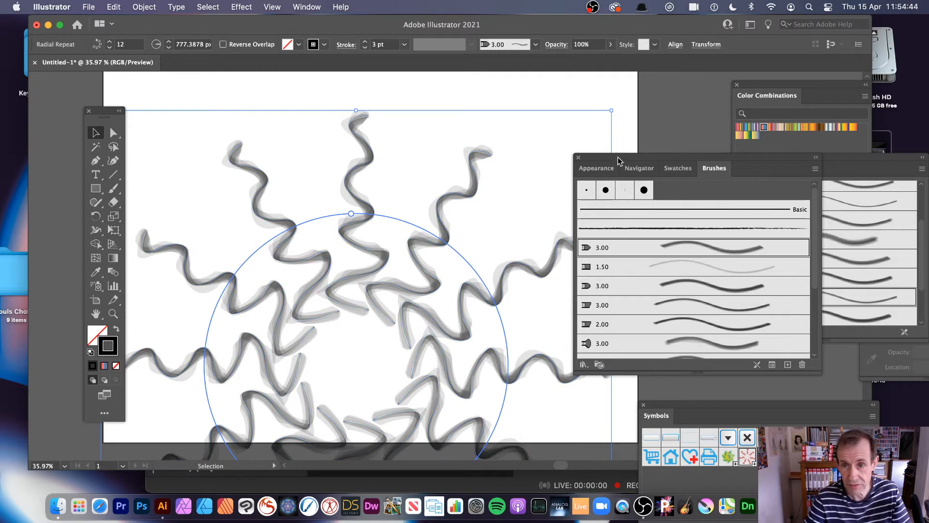
# Step: Clear the view of the artwork, enter the radial repeat for editing, and shift its source stroke slightly outward
pyautogui.moveTo(618, 160)
pyautogui.mouseDown()
pyautogui.moveTo(755, 148)
pyautogui.moveTo(728, 165)
pyautogui.moveTo(698, 206)
pyautogui.mouseUp()
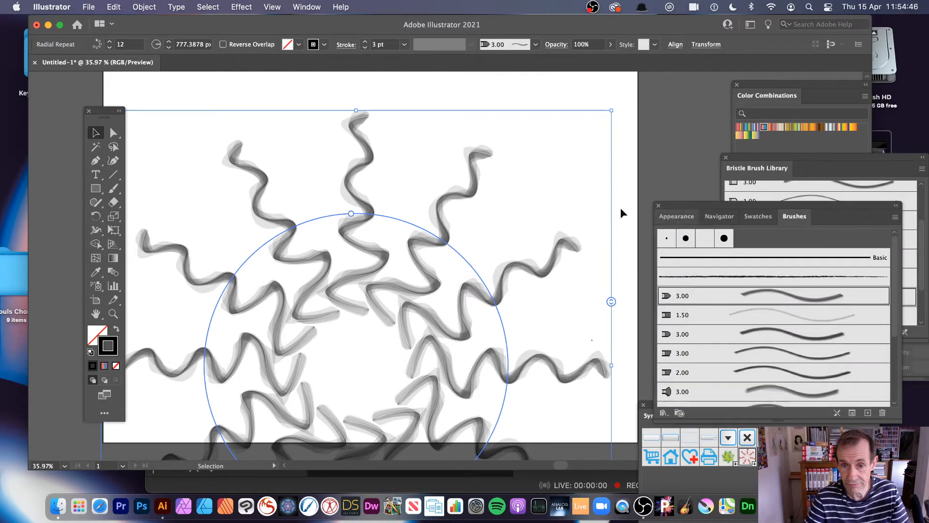
pyautogui.doubleClick(432, 245)
pyautogui.moveTo(507, 164)
pyautogui.mouseDown()
pyautogui.moveTo(467, 164)
pyautogui.moveTo(452, 189)
pyautogui.moveTo(471, 141)
pyautogui.moveTo(471, 194)
pyautogui.moveTo(504, 147)
pyautogui.mouseUp()
# Step: Try the 1.50 bristle brush and the two 3.00 brushes listed below it on the repeated stroke
pyautogui.click(767, 310)
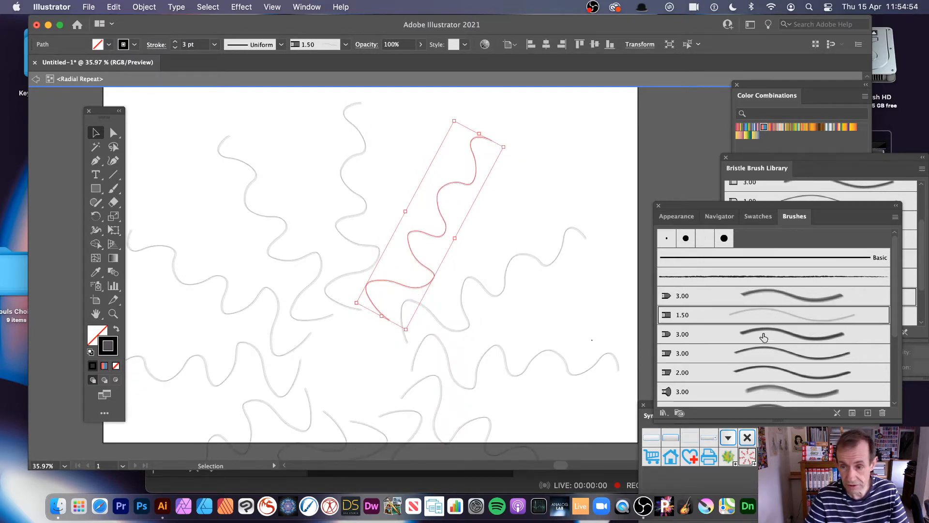
pyautogui.click(763, 335)
pyautogui.click(766, 351)
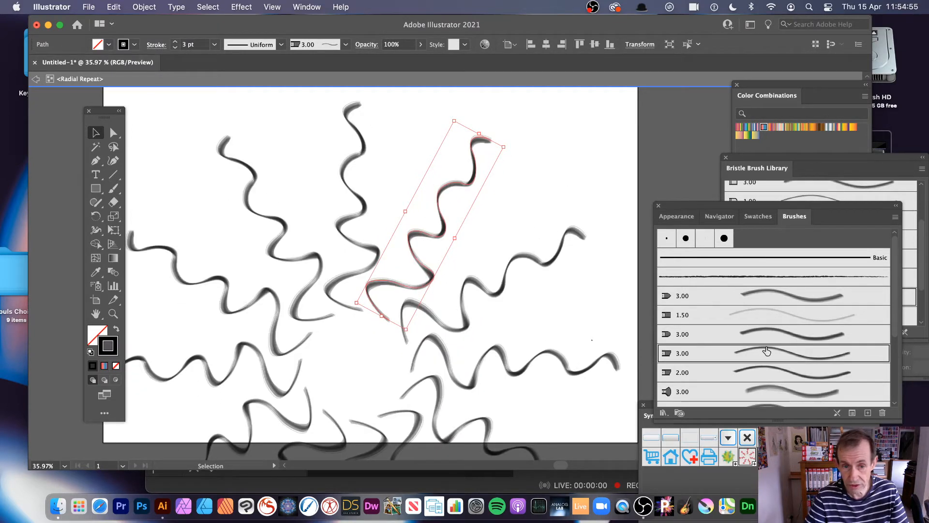
# Step: Try the 4.00, 6.00, 3.00 and 2.00 brushes of the Bristle Brush Library on the repeated stroke
pyautogui.click(763, 198)
pyautogui.click(773, 220)
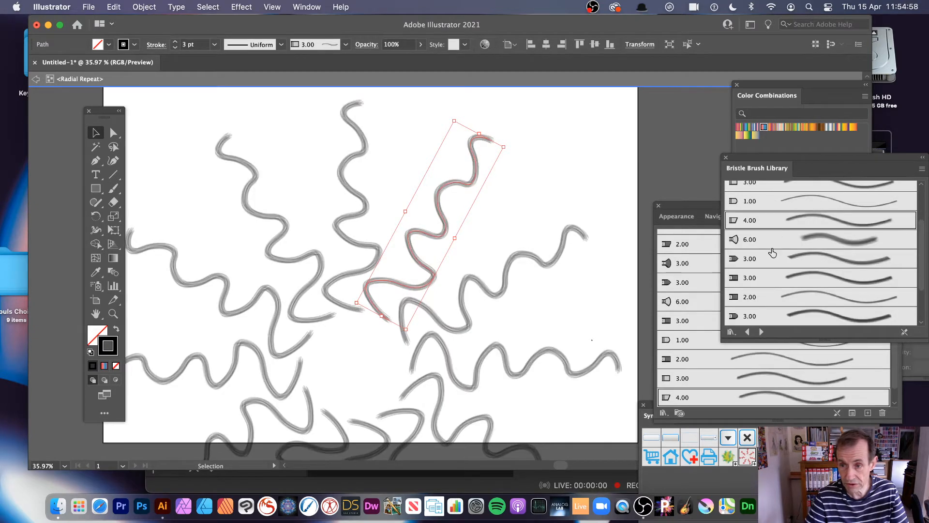
pyautogui.click(773, 239)
pyautogui.click(778, 261)
pyautogui.click(780, 277)
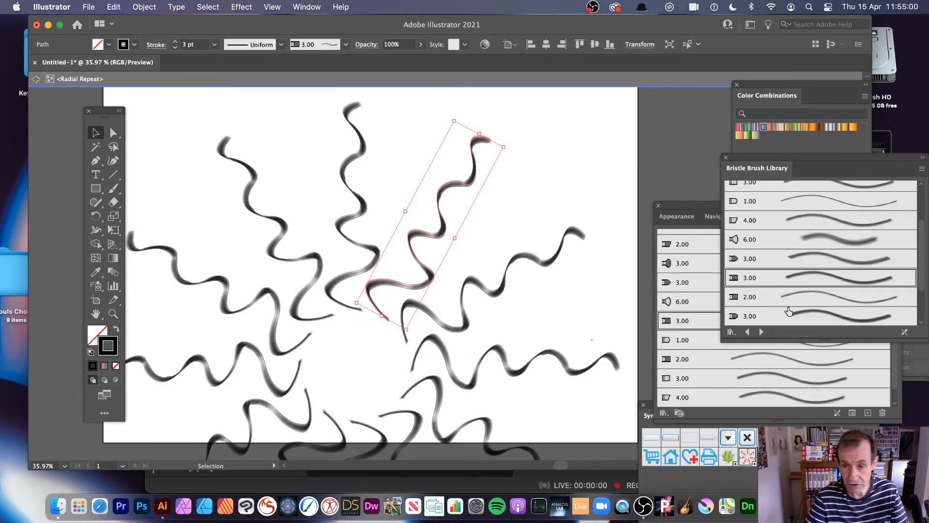
pyautogui.click(786, 297)
pyautogui.click(791, 316)
# Step: Compare the 3.00, 6.00 and 4.00 bristle brushes again and settle on the 1.00 brush for the repeated stroke
pyautogui.click(794, 259)
pyautogui.click(802, 239)
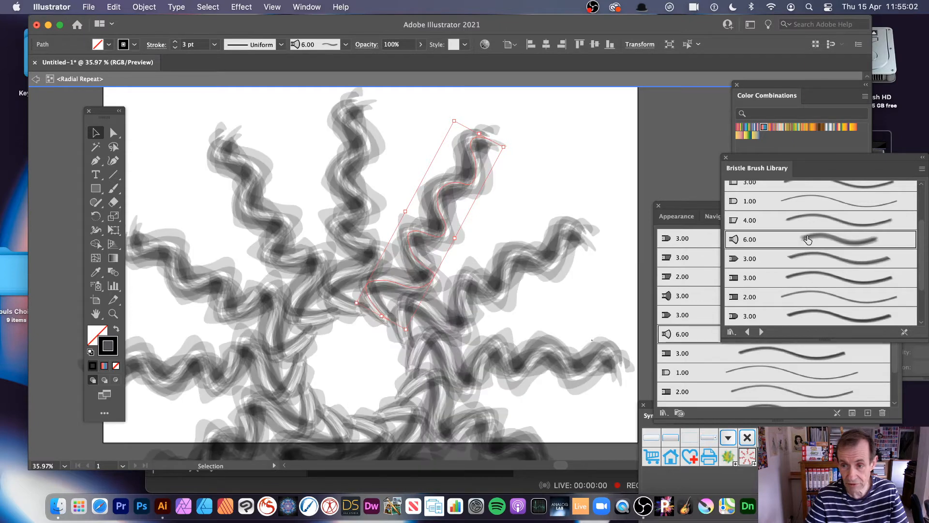
pyautogui.click(803, 219)
pyautogui.click(802, 203)
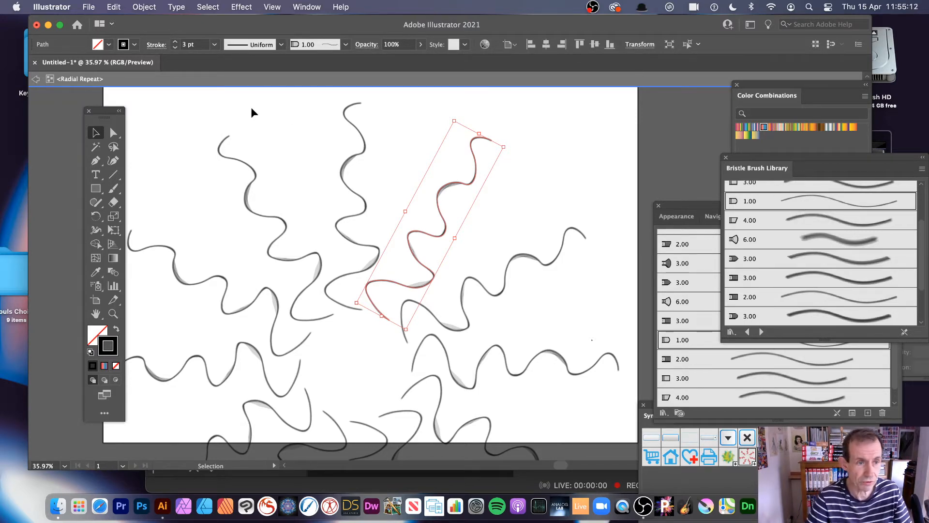
# Step: Extend the stroke's outer end with the Curvature tool, hooking it round and back inward to form a closed-looking arm
pyautogui.click(114, 160)
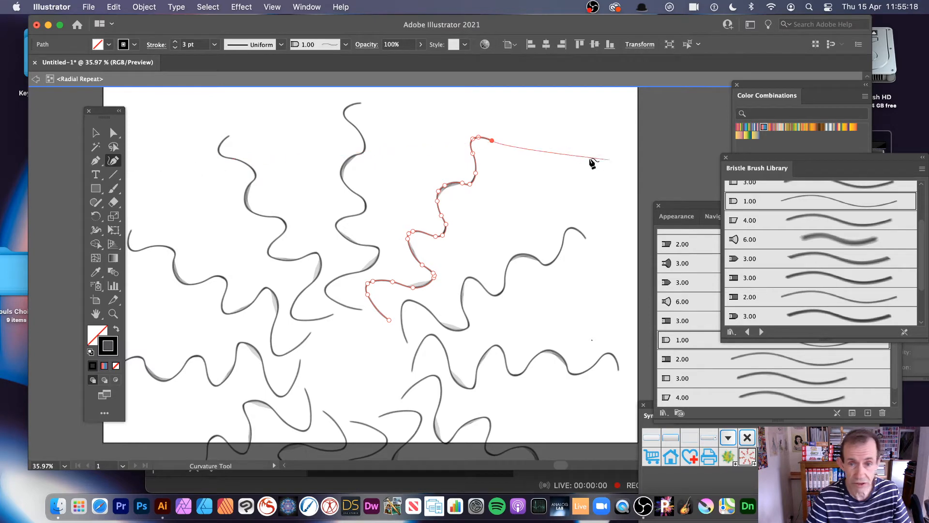
pyautogui.click(503, 167)
pyautogui.click(489, 197)
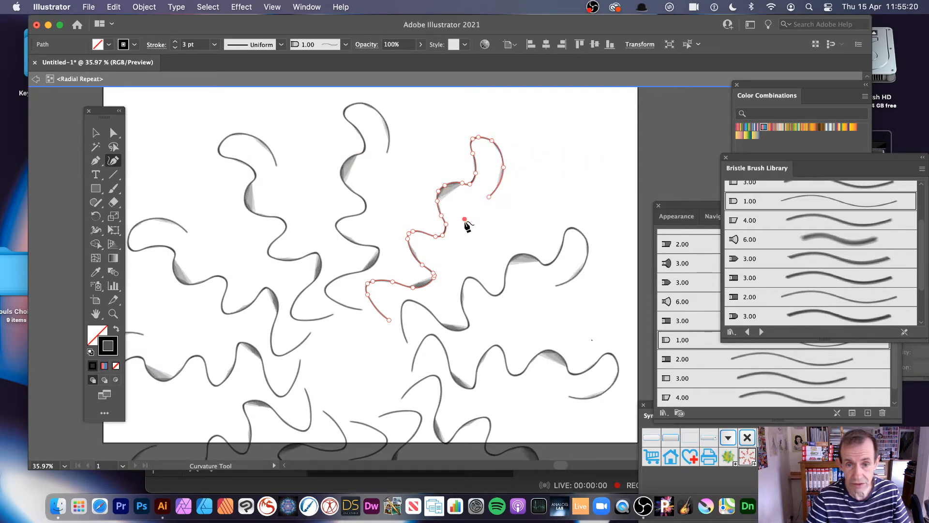
pyautogui.click(464, 219)
pyautogui.click(442, 266)
# Step: Continue the curve outward into a long narrow petal beside the wavy arm and bring it back towards the inner bend
pyautogui.click(480, 236)
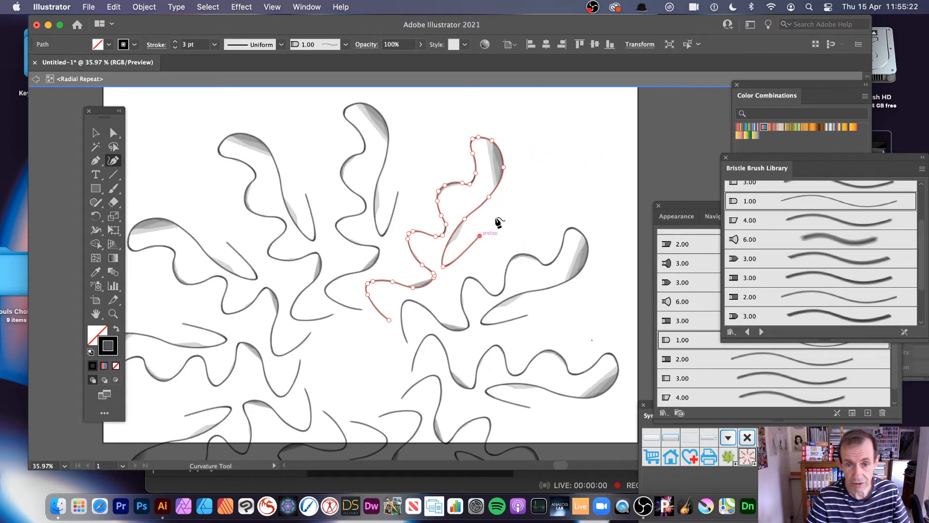
pyautogui.click(516, 207)
pyautogui.click(579, 182)
pyautogui.click(554, 212)
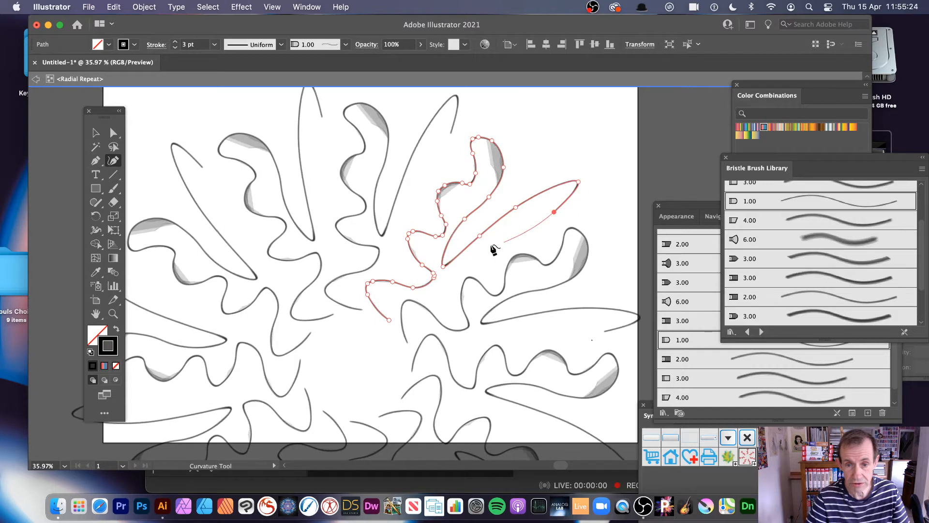
pyautogui.click(483, 245)
pyautogui.click(459, 267)
pyautogui.click(439, 290)
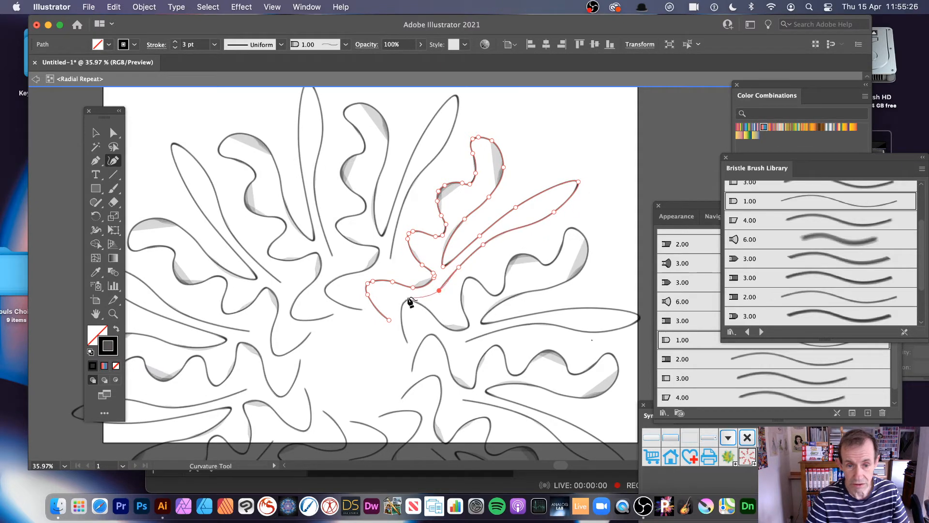
# Step: Carry the curve around the inner bend to the centre of the repeat, then finish the path and leave the repeat's editing mode
pyautogui.click(401, 294)
pyautogui.click(383, 293)
pyautogui.click(393, 306)
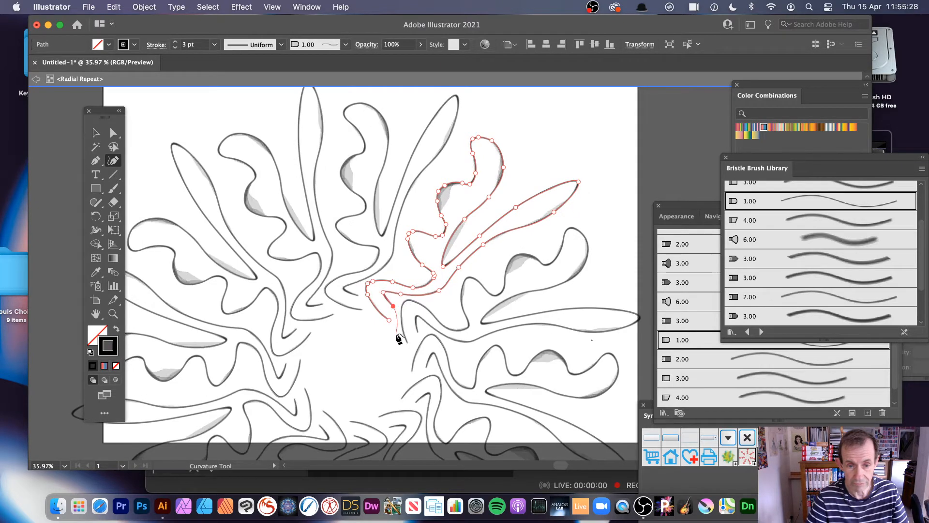
pyautogui.click(396, 334)
pyautogui.click(376, 352)
pyautogui.click(357, 347)
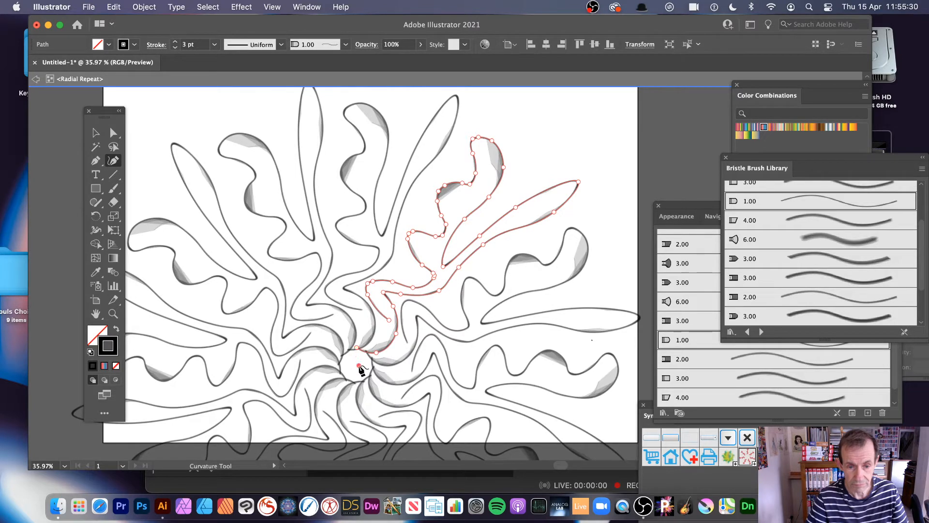
pyautogui.click(358, 366)
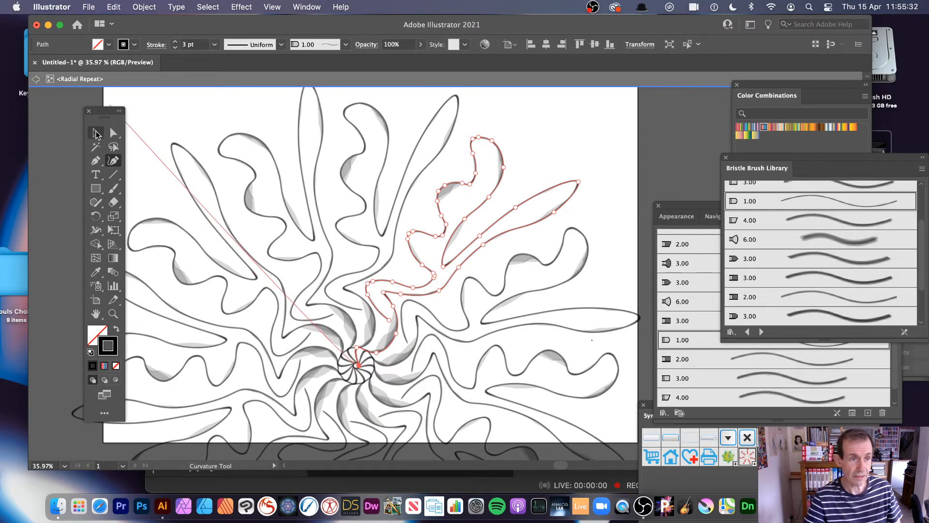
pyautogui.click(95, 133)
pyautogui.click(39, 81)
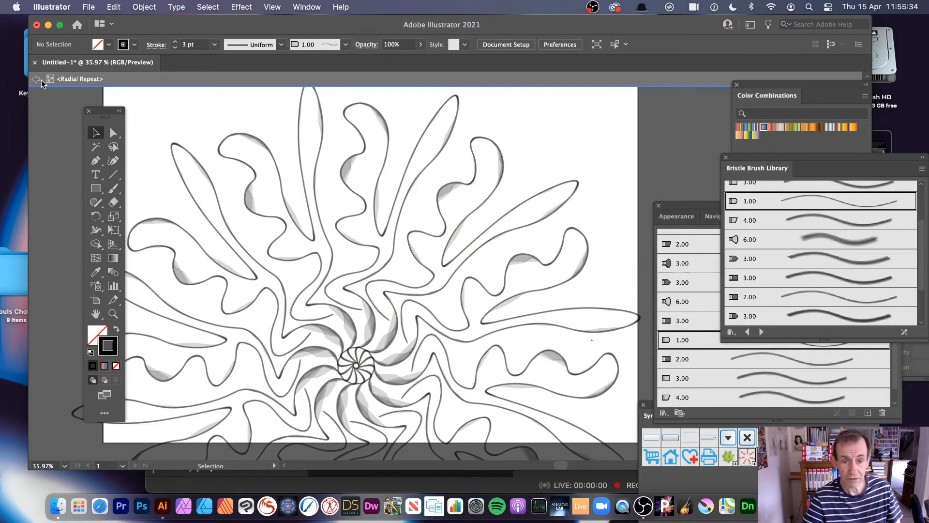
# Step: Leave the repeat's editing mode, then enlarge the radial repeat's radius to about 826.5 px and set its instance count to 13
pyautogui.click(37, 80)
pyautogui.click(36, 80)
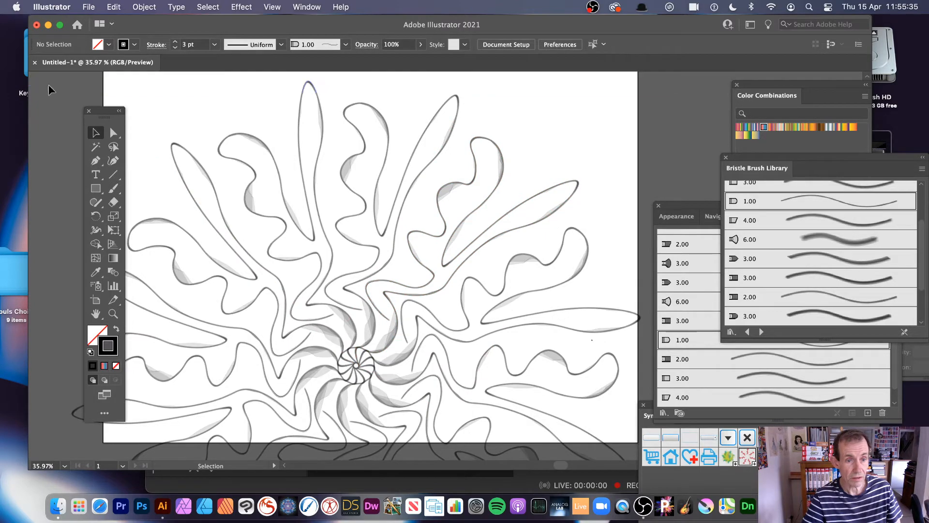
pyautogui.click(303, 254)
pyautogui.moveTo(394, 227)
pyautogui.mouseDown()
pyautogui.moveTo(372, 253)
pyautogui.moveTo(343, 239)
pyautogui.moveTo(432, 202)
pyautogui.moveTo(443, 250)
pyautogui.moveTo(434, 224)
pyautogui.mouseUp()
pyautogui.moveTo(671, 205); pyautogui.dragTo(730, 196)
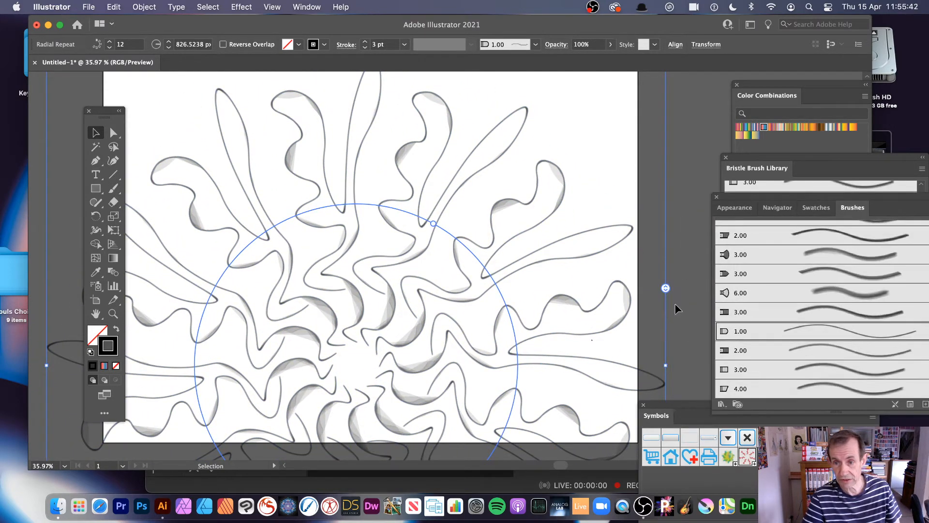
pyautogui.moveTo(671, 292)
pyautogui.mouseDown()
pyautogui.moveTo(668, 252)
pyautogui.moveTo(670, 330)
pyautogui.moveTo(676, 281)
pyautogui.mouseUp()
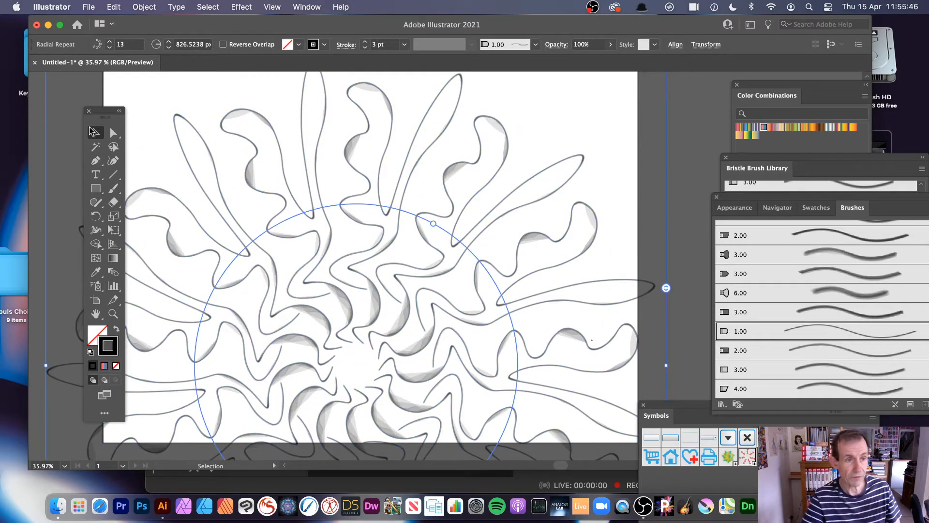
# Step: Enter the radial repeat's editing mode and narrow the source path, keeping its length from the centre outward
pyautogui.doubleClick(403, 269)
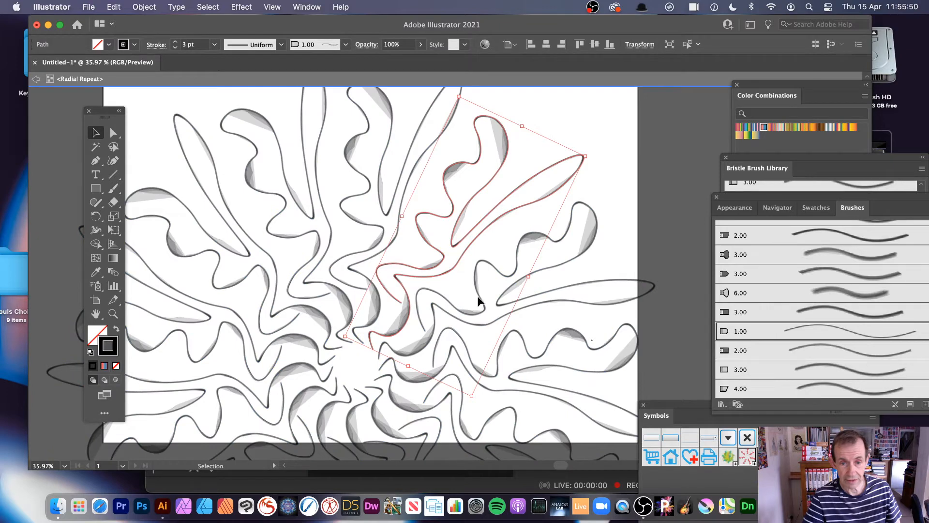
pyautogui.moveTo(473, 396); pyautogui.dragTo(422, 373)
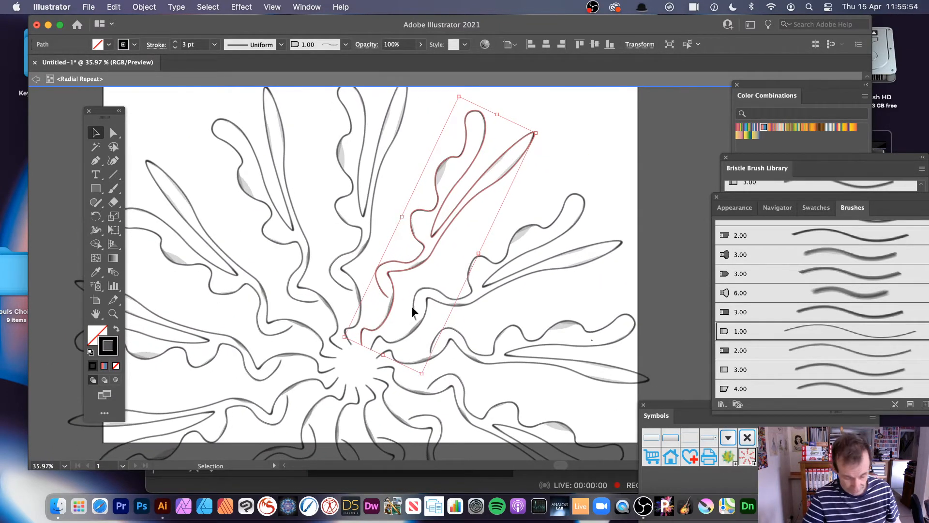
# Step: Try a duplicate of the source path shifted outward with the 3.00 flat-point bristle brush, then remove it
pyautogui.moveTo(427, 211); pyautogui.dragTo(419, 145)
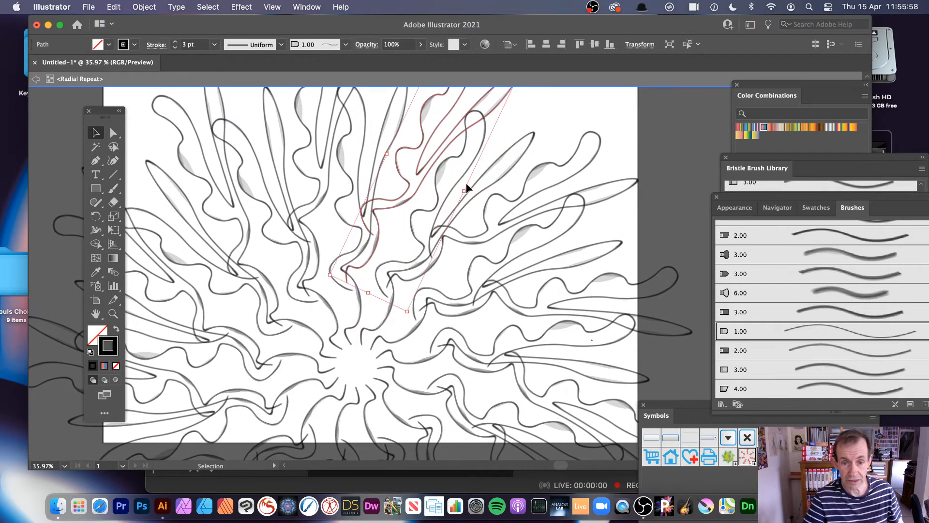
pyautogui.click(846, 274)
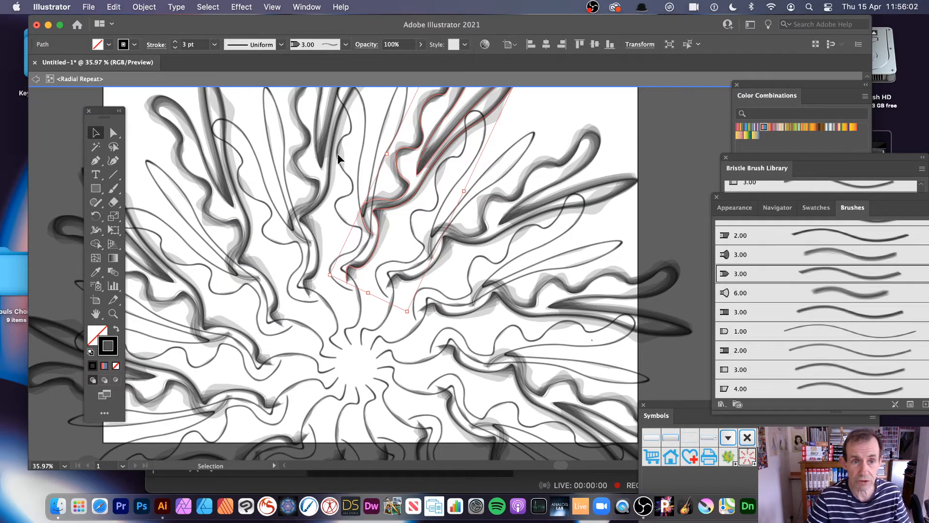
pyautogui.click(606, 287)
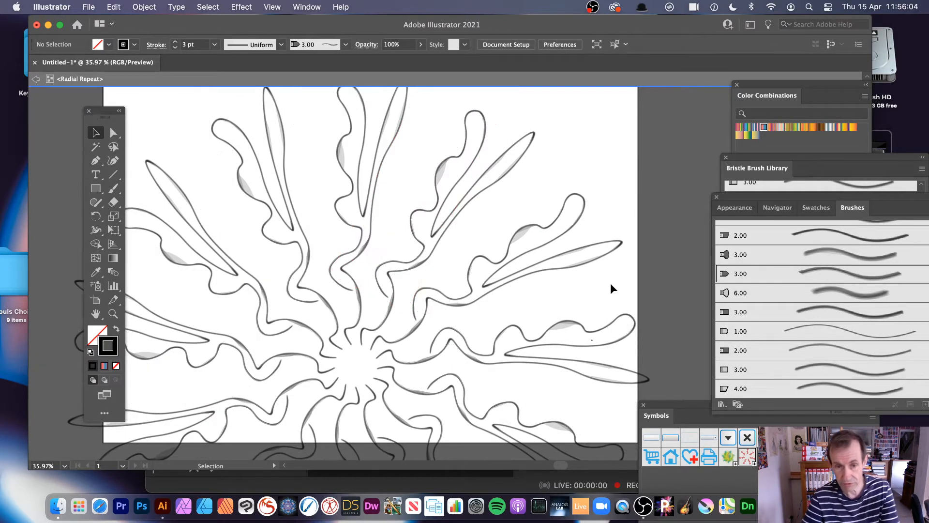
# Step: Select the source path and compare the 3.00 flat-point and 6.00 Mop bristle brushes on its stroke
pyautogui.click(414, 219)
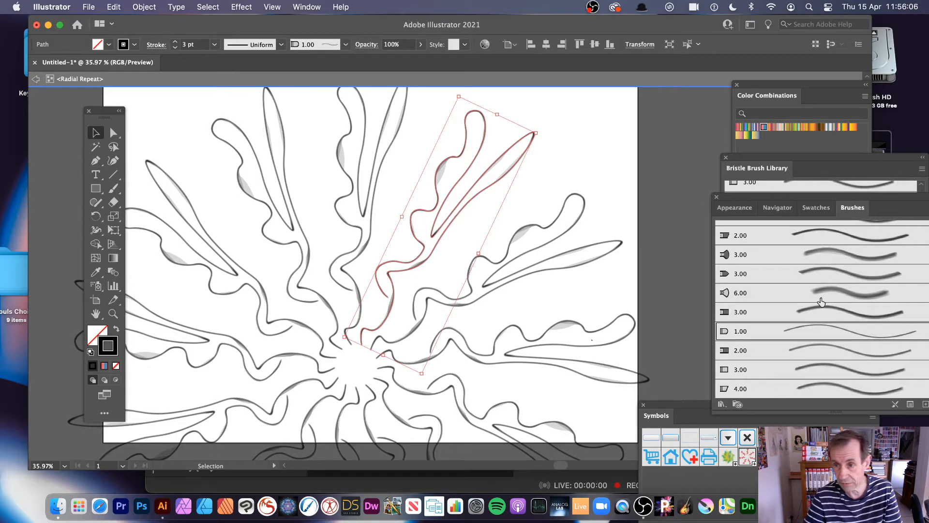
pyautogui.click(771, 172)
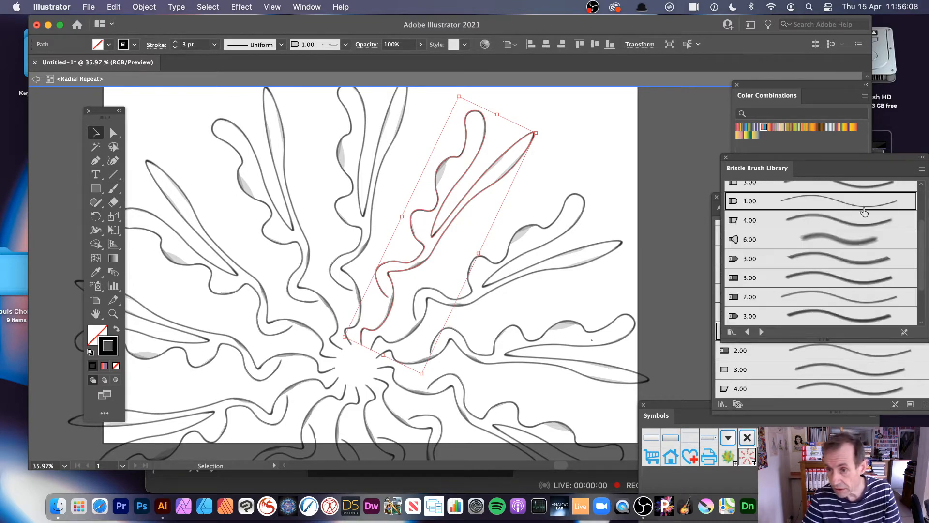
pyautogui.click(838, 260)
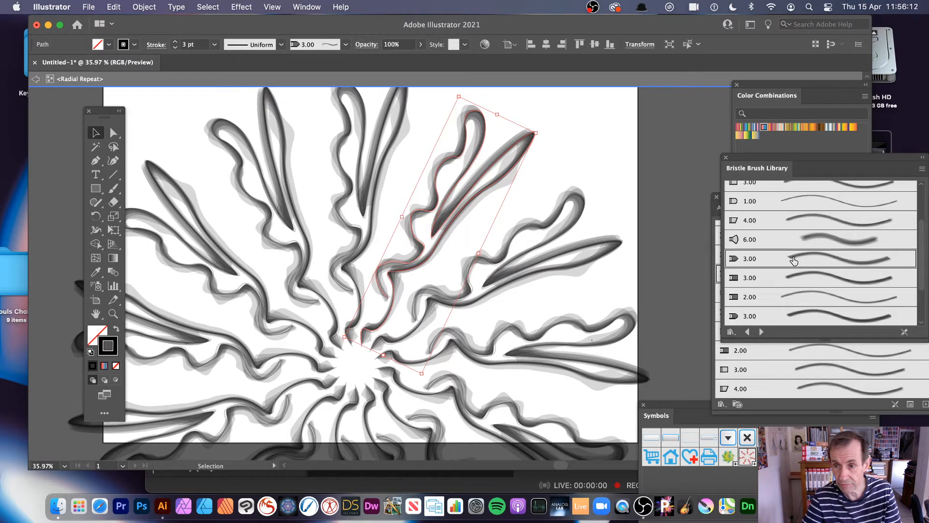
pyautogui.moveTo(765, 158); pyautogui.dragTo(870, 166)
pyautogui.moveTo(760, 197); pyautogui.dragTo(703, 195)
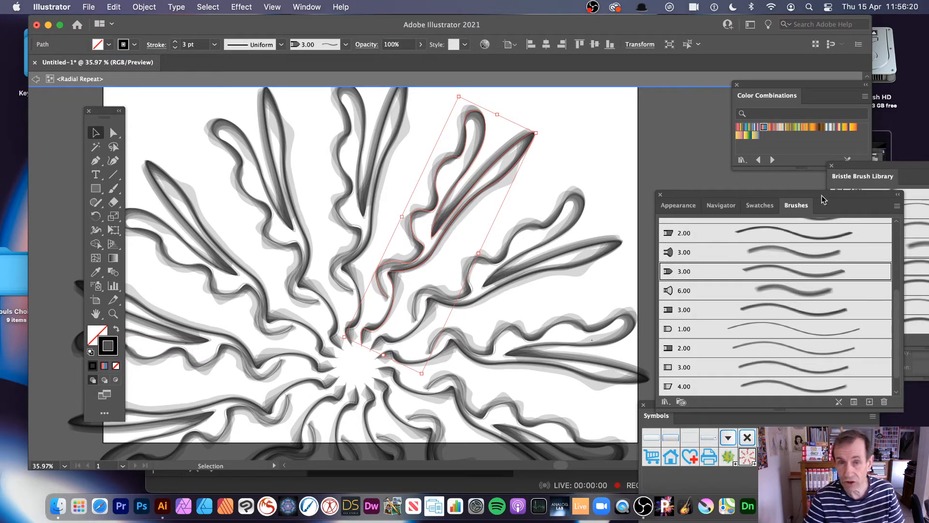
pyautogui.click(762, 292)
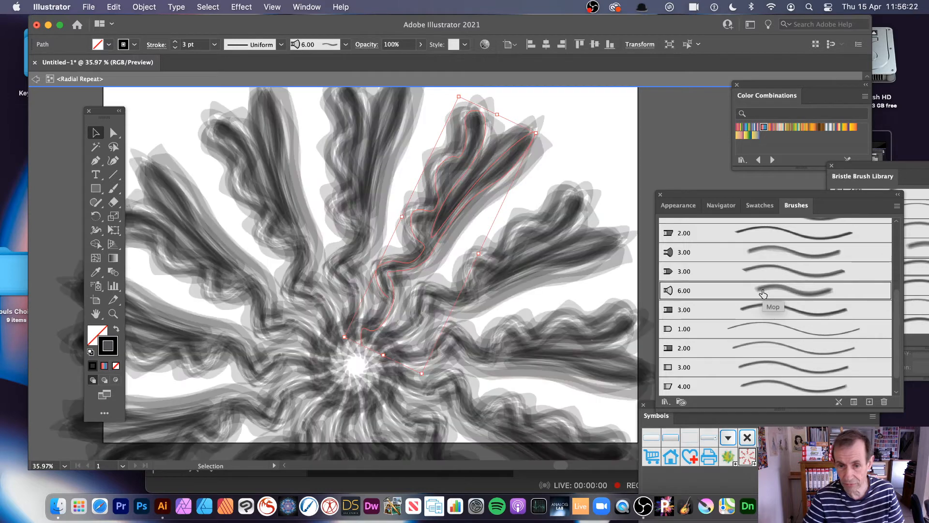
pyautogui.click(767, 270)
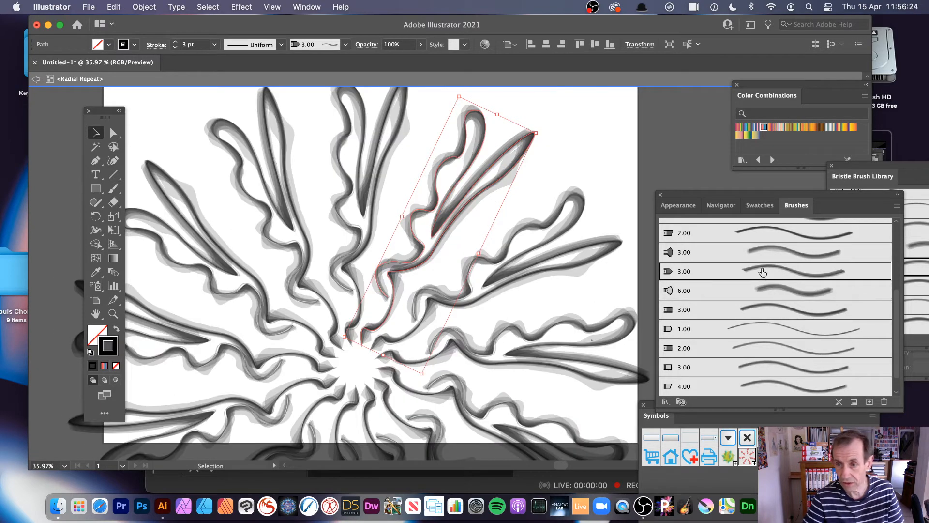
# Step: Try a brush size of about 6.4 mm for the Cat's Tongue 2 bristle brush and apply it to existing strokes
pyautogui.doubleClick(763, 272)
pyautogui.moveTo(610, 240); pyautogui.dragTo(638, 240)
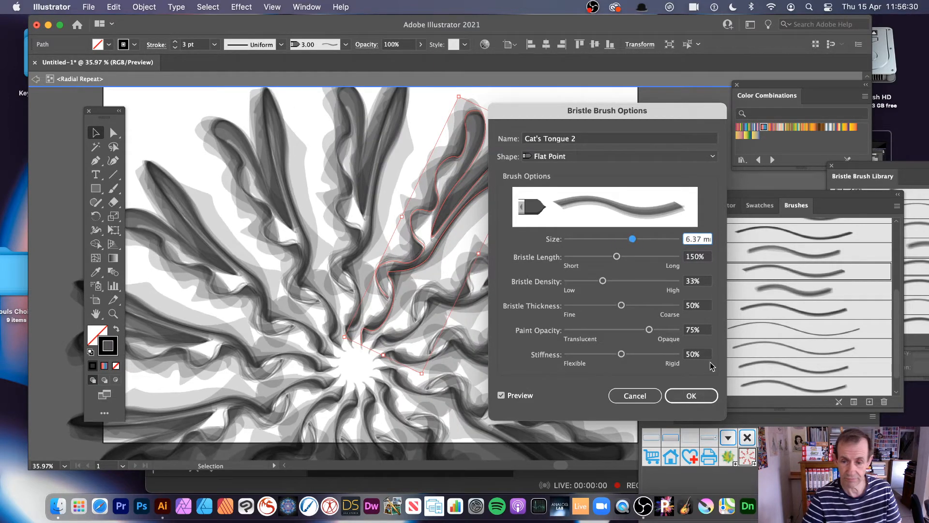
pyautogui.click(691, 395)
pyautogui.click(424, 262)
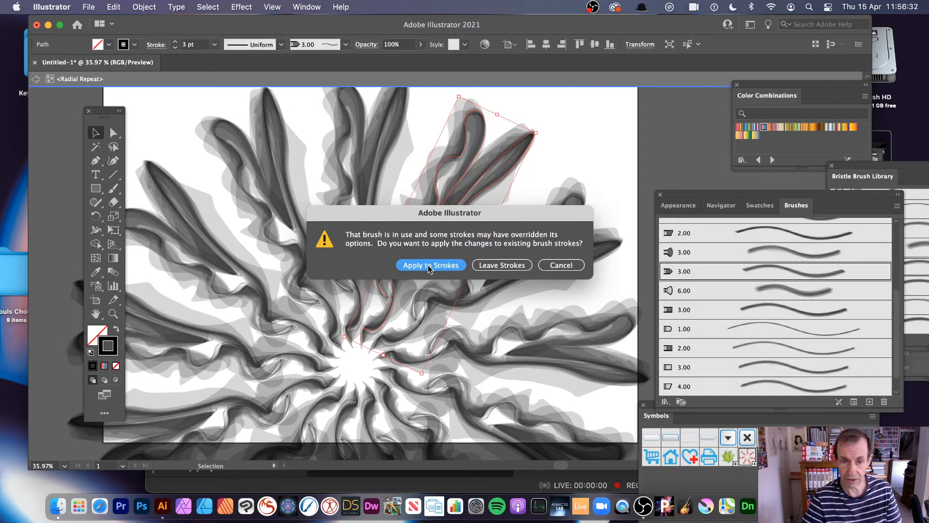
# Step: Undo the bristle brush size change and return the source path to the 1.00 brush
pyautogui.press('z')
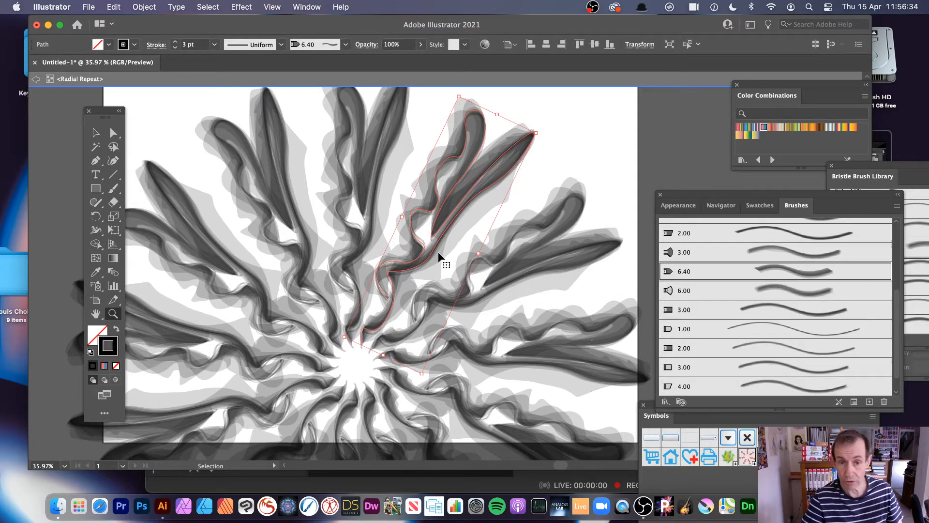
pyautogui.press('super+z')
pyautogui.click(780, 327)
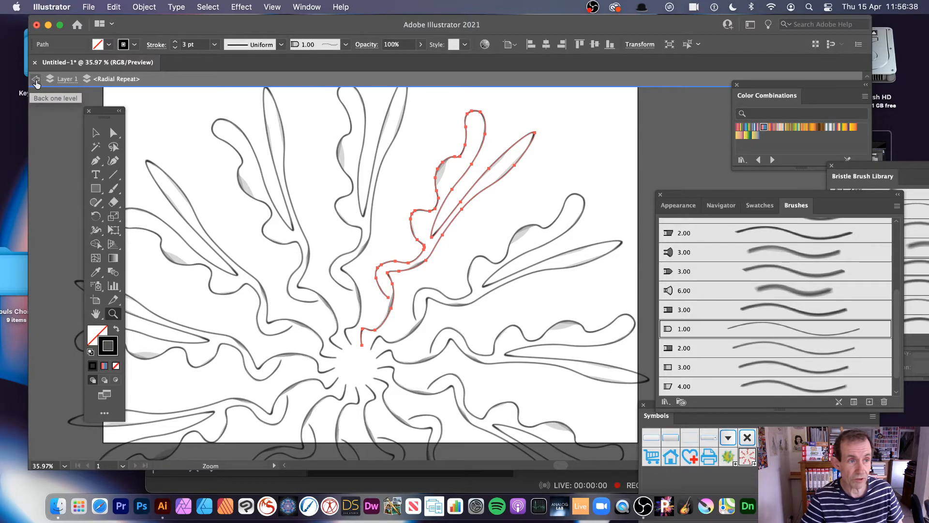
# Step: Move the source path slightly outward with the Selection tool to widen the opening at the repeat's centre
pyautogui.click(96, 133)
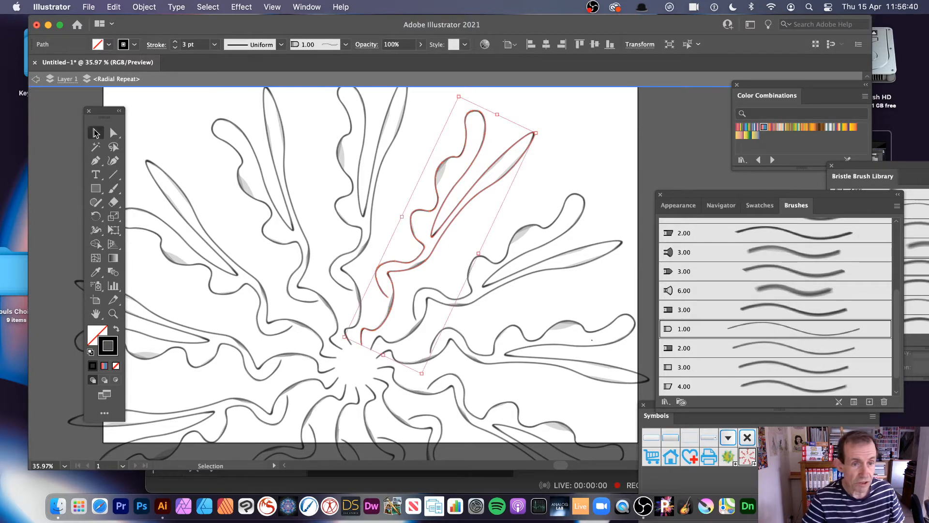
pyautogui.moveTo(429, 203); pyautogui.dragTo(431, 193)
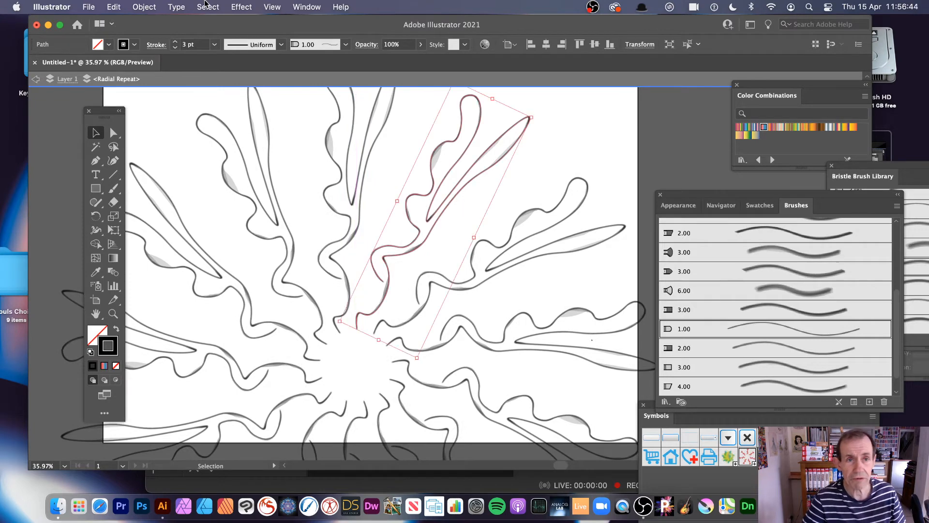
# Step: Duplicate the path's 1.00 bristle stroke twice in its appearance so three identical strokes are stacked
pyautogui.click(310, 7)
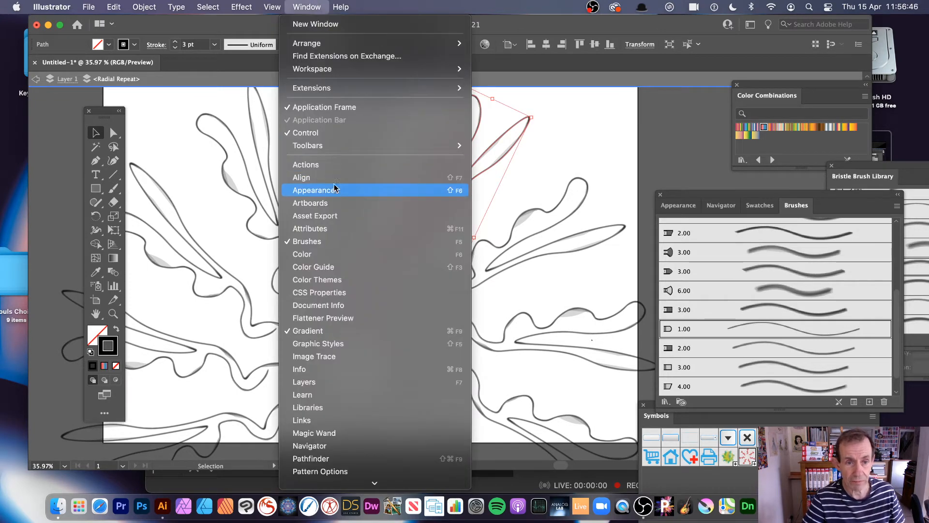
pyautogui.click(686, 209)
pyautogui.click(682, 206)
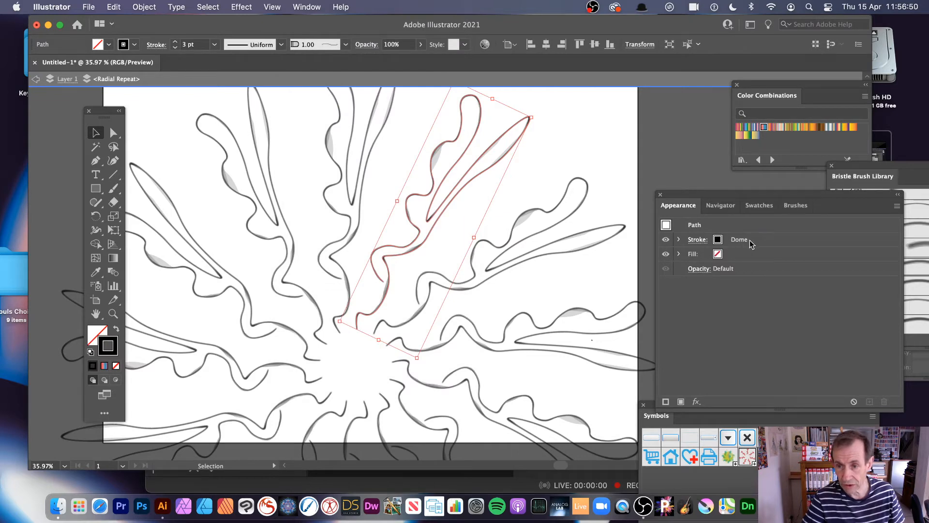
pyautogui.click(767, 241)
pyautogui.click(897, 206)
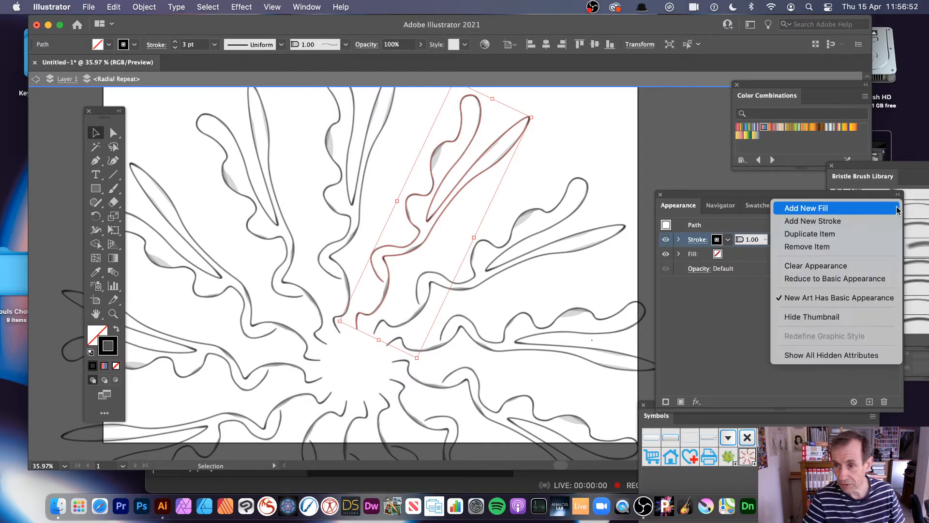
pyautogui.click(841, 235)
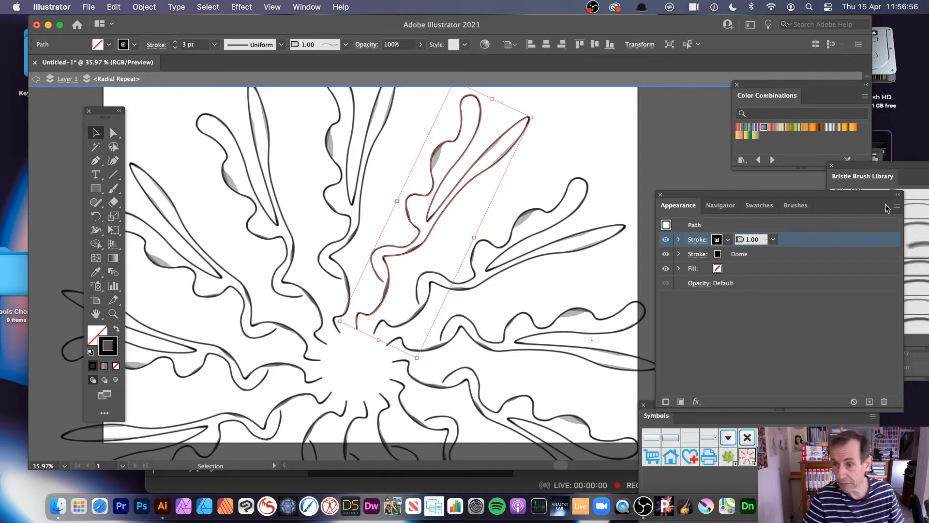
pyautogui.click(897, 207)
pyautogui.click(831, 235)
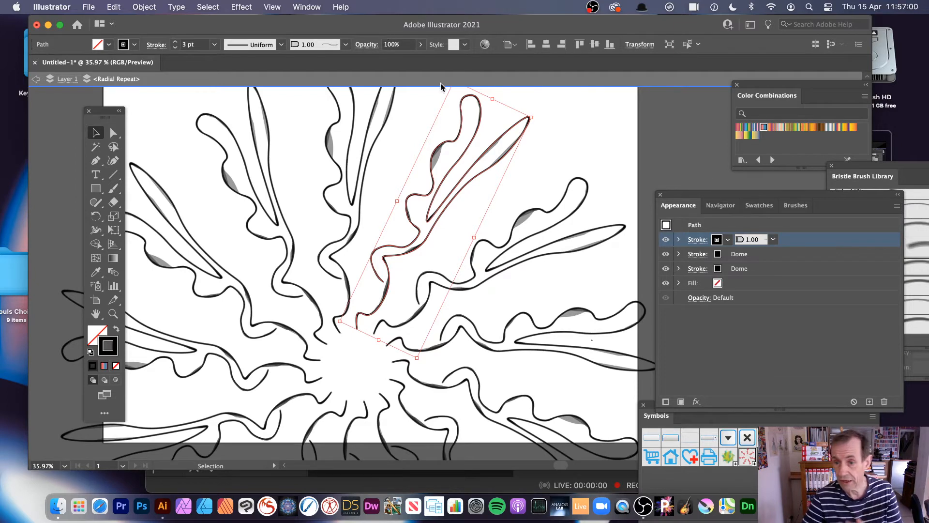
# Step: Try an Offset Path effect of 30 px on the top stroke, then undo it
pyautogui.click(241, 8)
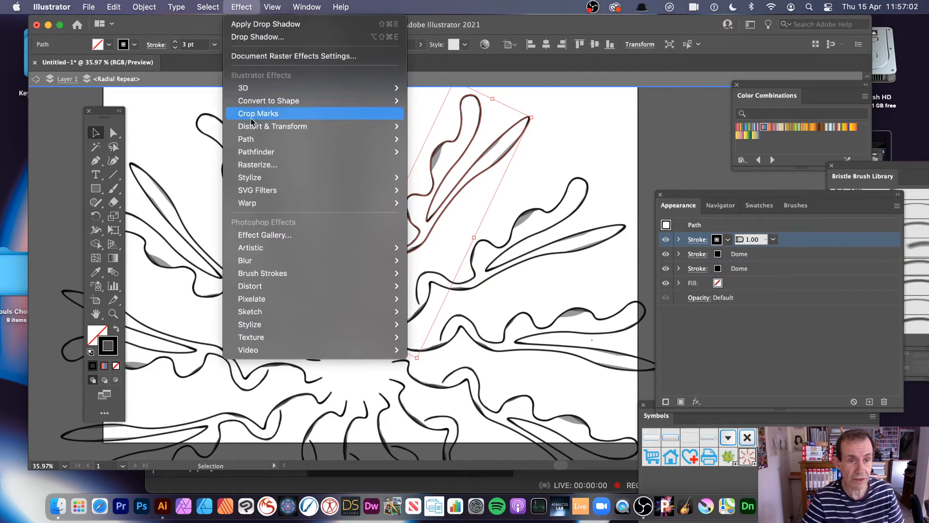
pyautogui.click(425, 140)
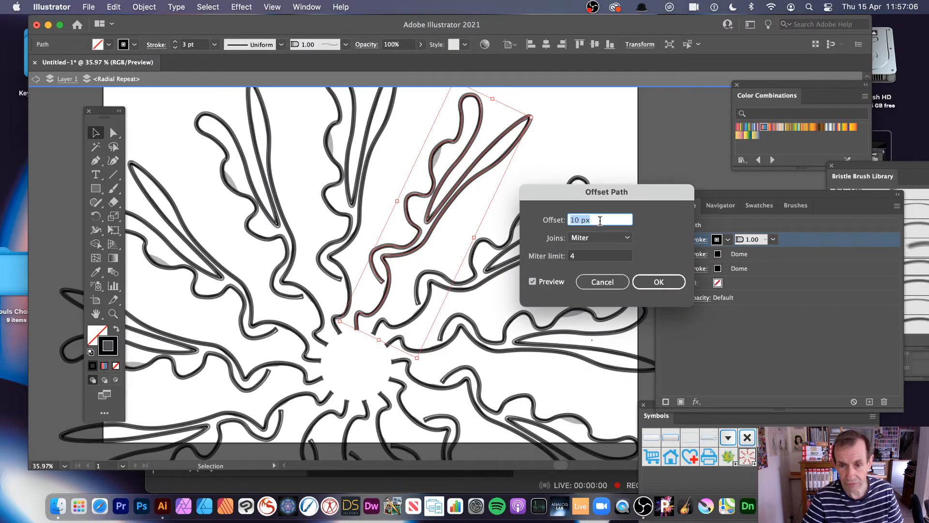
pyautogui.write('30')
pyautogui.press('Tab')
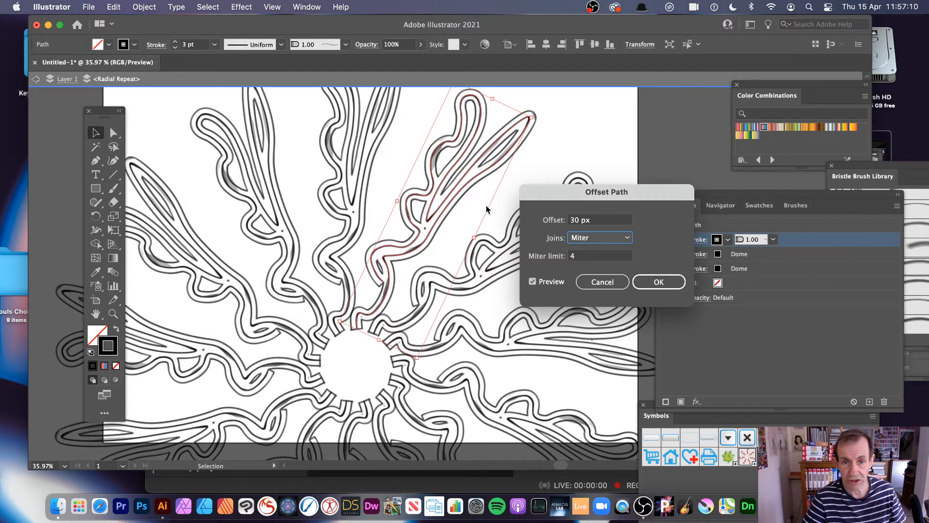
pyautogui.click(659, 282)
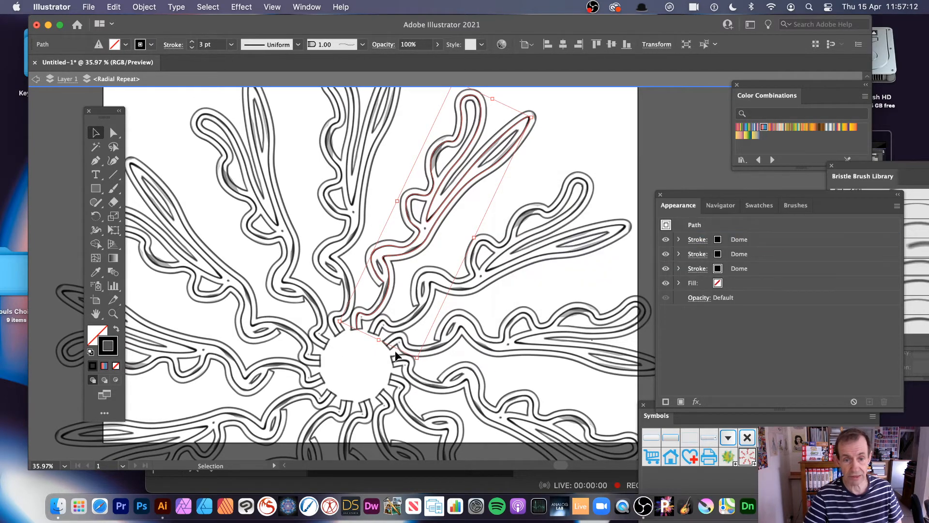
pyautogui.press('a')
pyautogui.press('cmd+z')
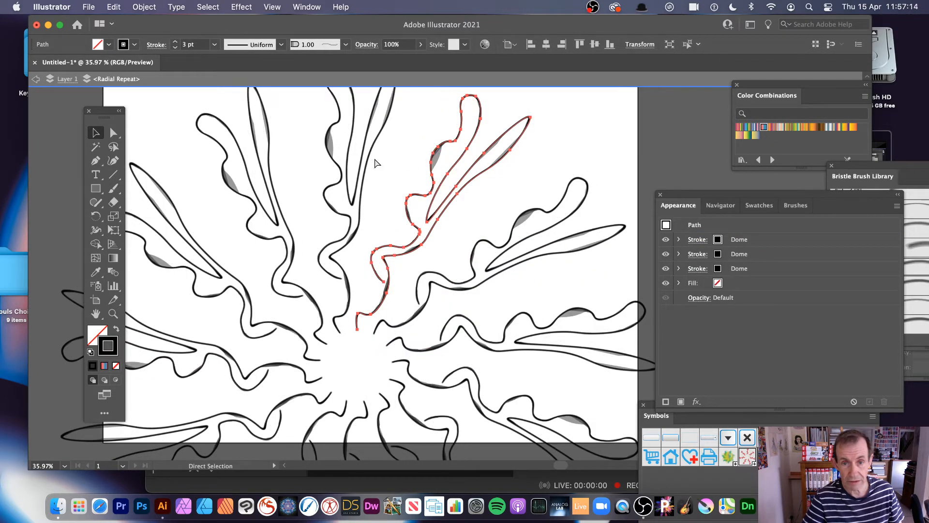
# Step: Apply a Transform effect to the path that moves it 20 px horizontally and 20 px vertically with 4 copies
pyautogui.press('v')
pyautogui.click(243, 7)
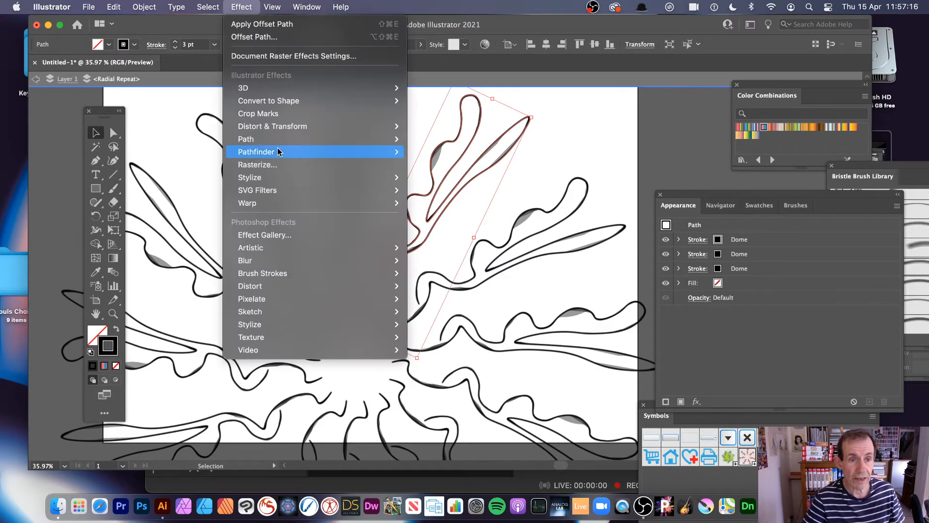
pyautogui.moveTo(289, 131)
pyautogui.click(450, 165)
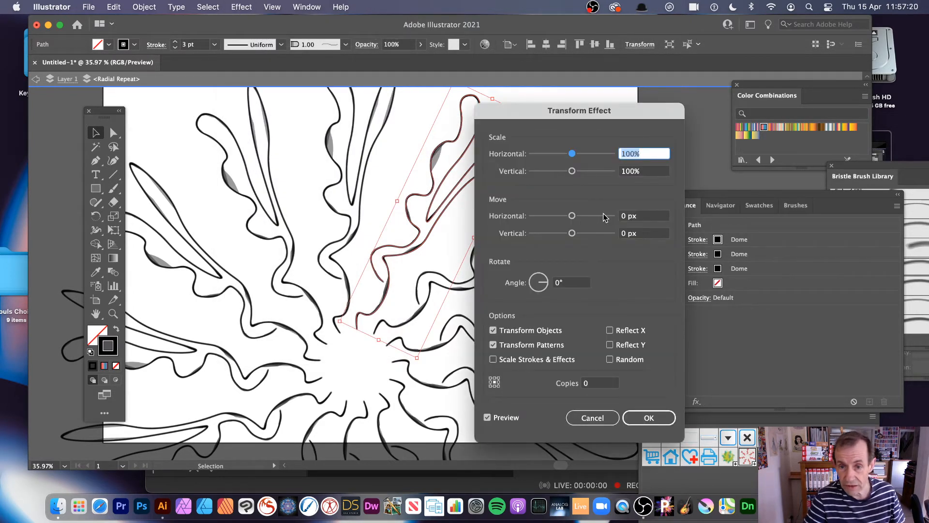
pyautogui.click(634, 215)
pyautogui.write('20')
pyautogui.press('Tab')
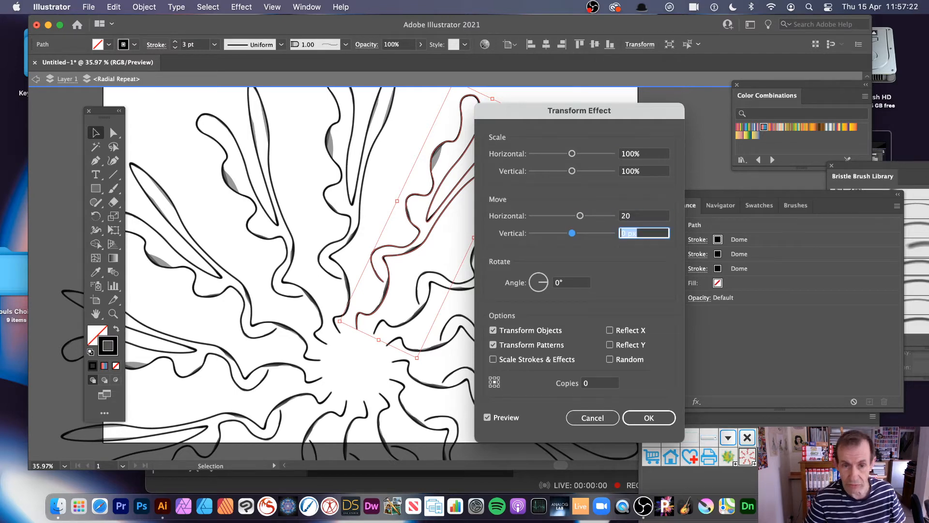
pyautogui.write('20')
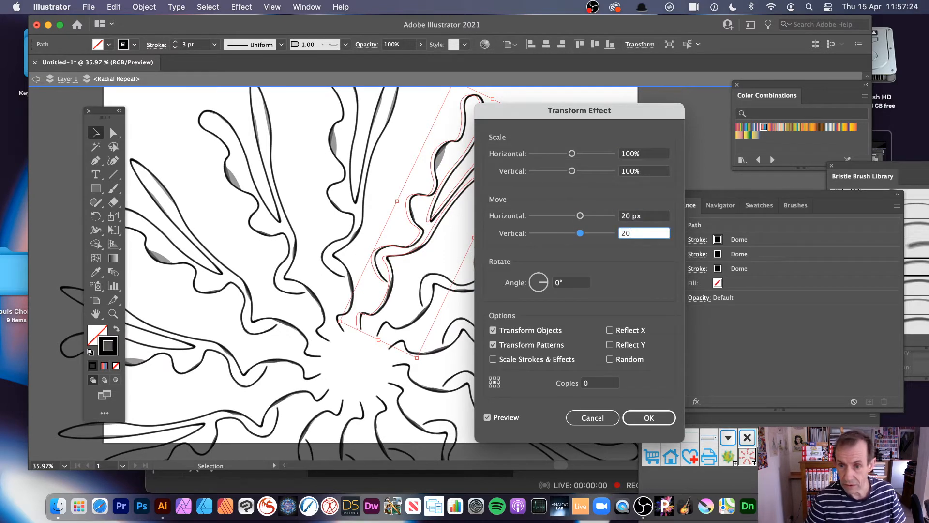
pyautogui.press('Tab')
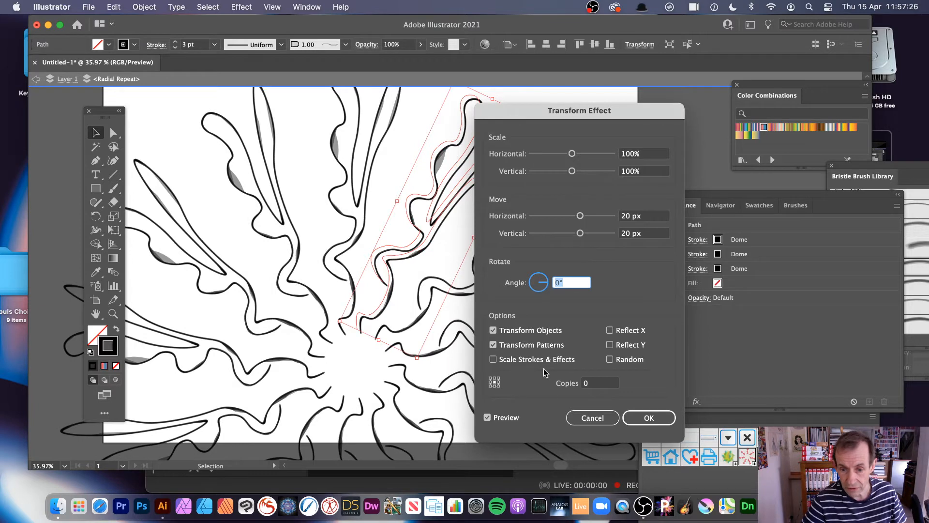
pyautogui.press('Tab')
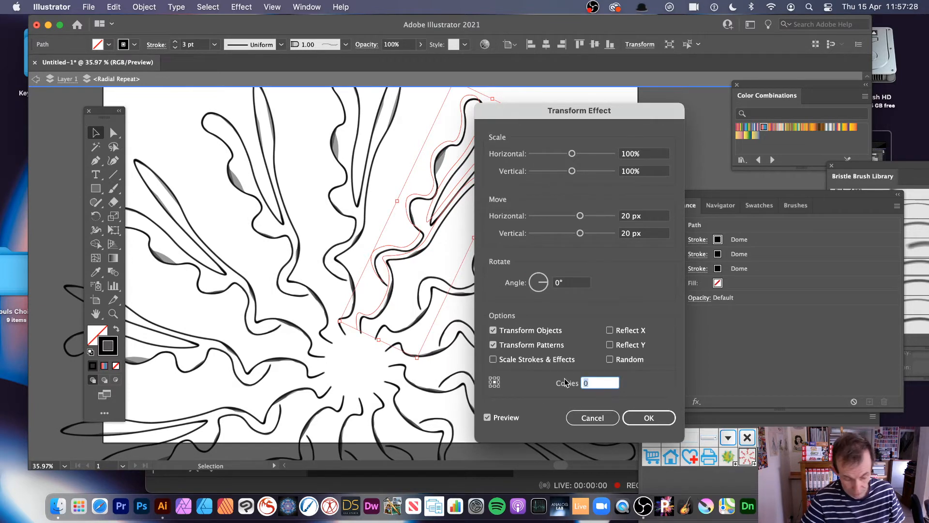
pyautogui.write('4')
pyautogui.press('Tab')
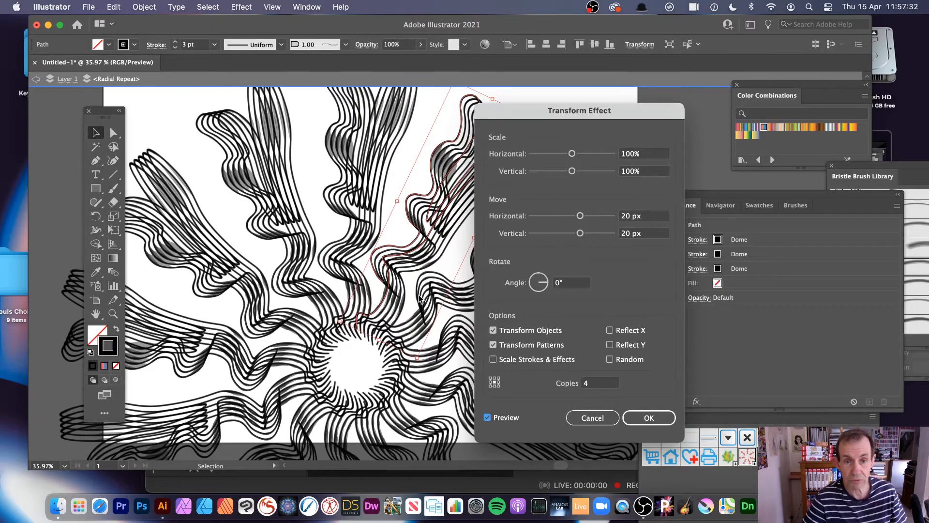
pyautogui.click(671, 422)
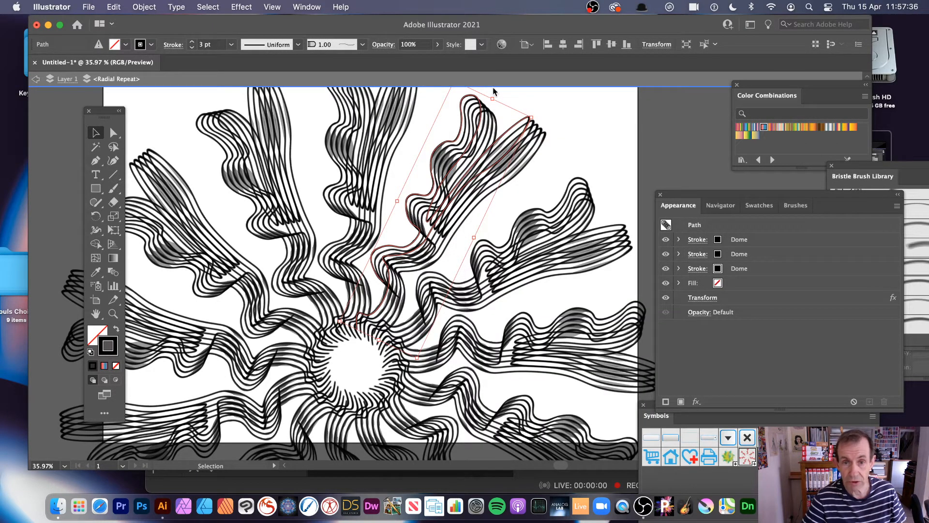
# Step: Widen the source path by its bounding box, then extend it outward with two extra points using the Curvature tool
pyautogui.moveTo(382, 188); pyautogui.dragTo(298, 166)
pyautogui.moveTo(128, 159); pyautogui.dragTo(126, 160)
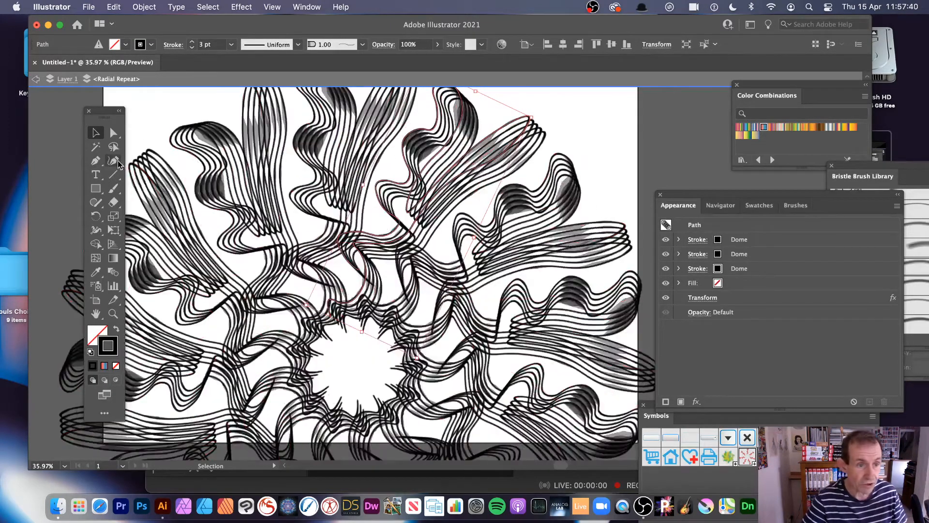
pyautogui.click(114, 160)
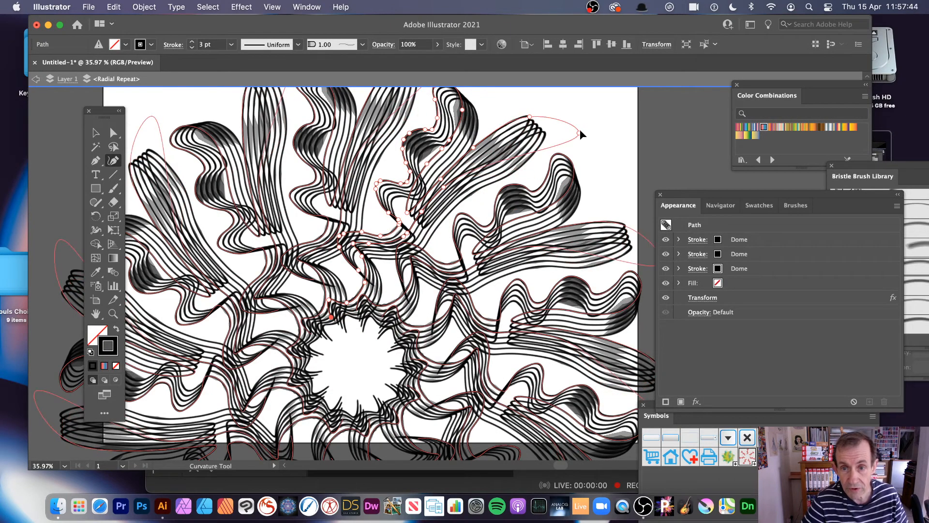
pyautogui.moveTo(584, 127); pyautogui.dragTo(627, 112)
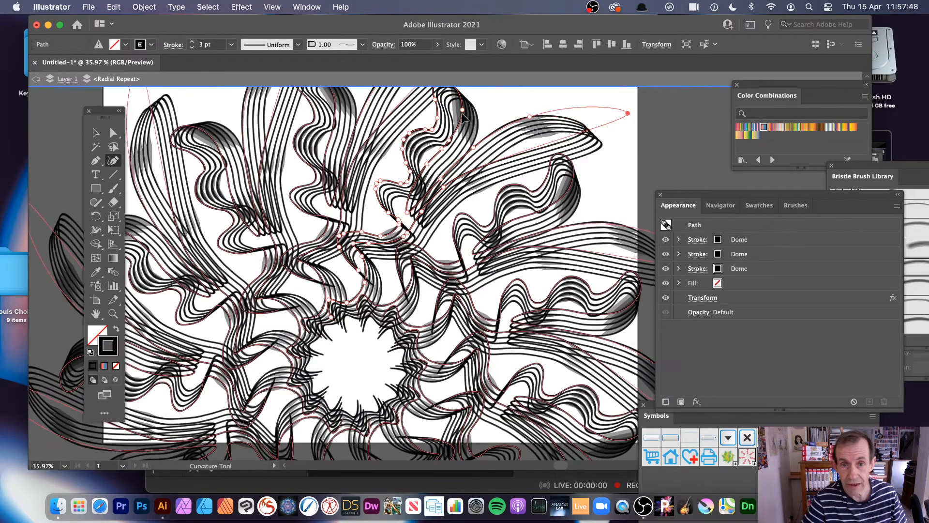
pyautogui.click(519, 102)
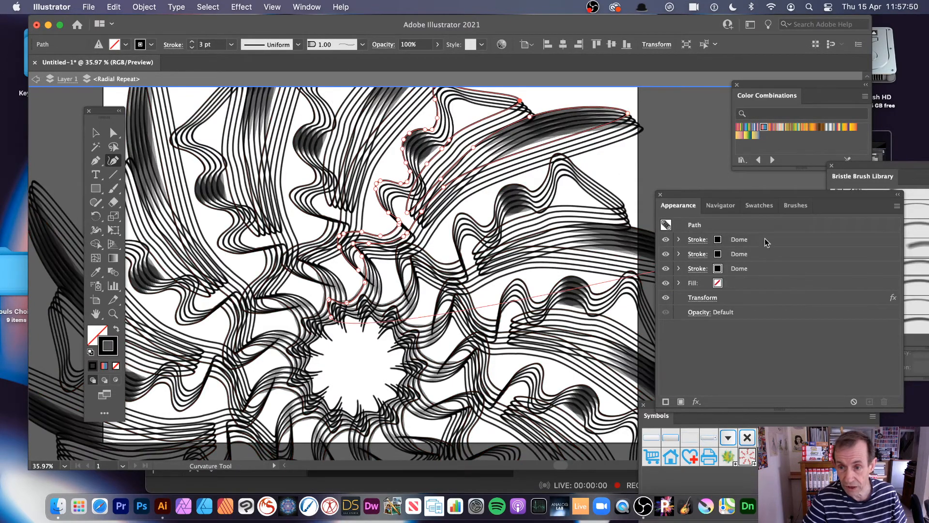
# Step: Exit isolation mode, undo the stray curvature points and delete the whole radial repeat from the artboard
pyautogui.click(36, 81)
pyautogui.click(36, 81)
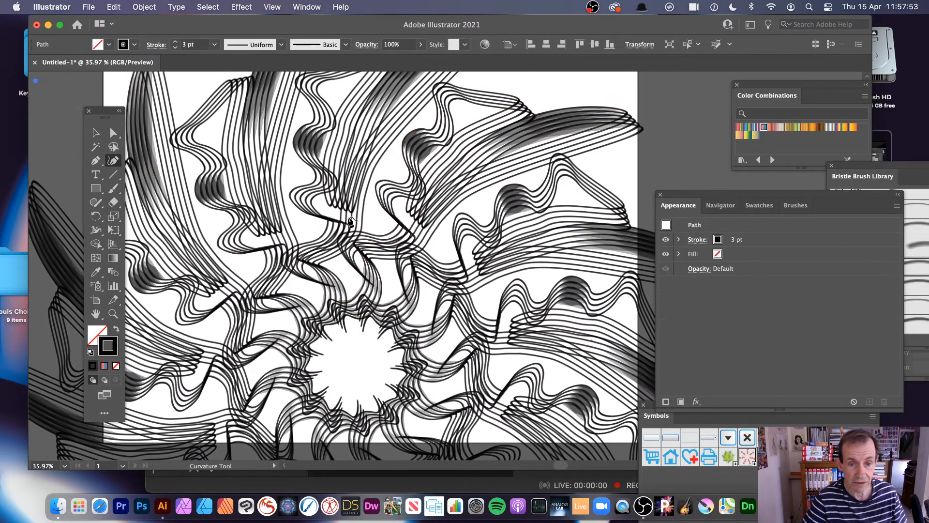
pyautogui.click(383, 250)
pyautogui.press('super+z')
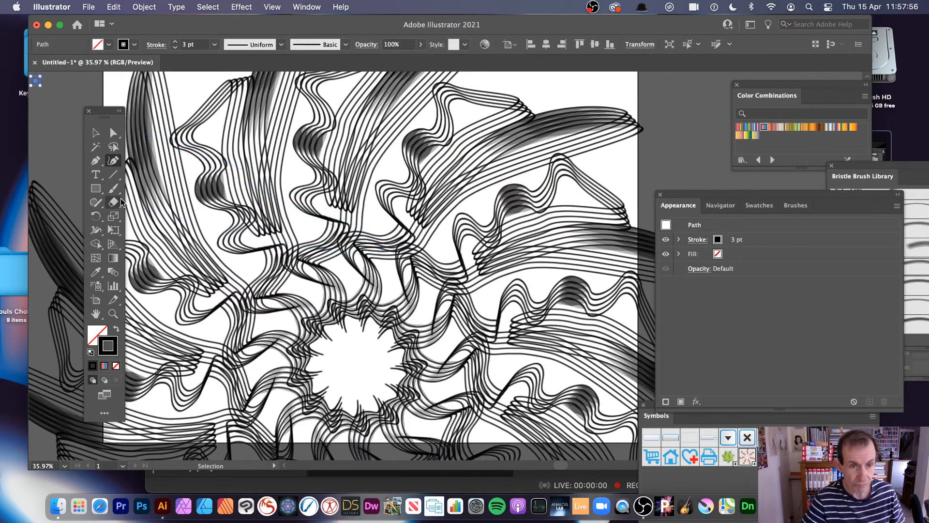
pyautogui.press('super+z')
pyautogui.click(96, 132)
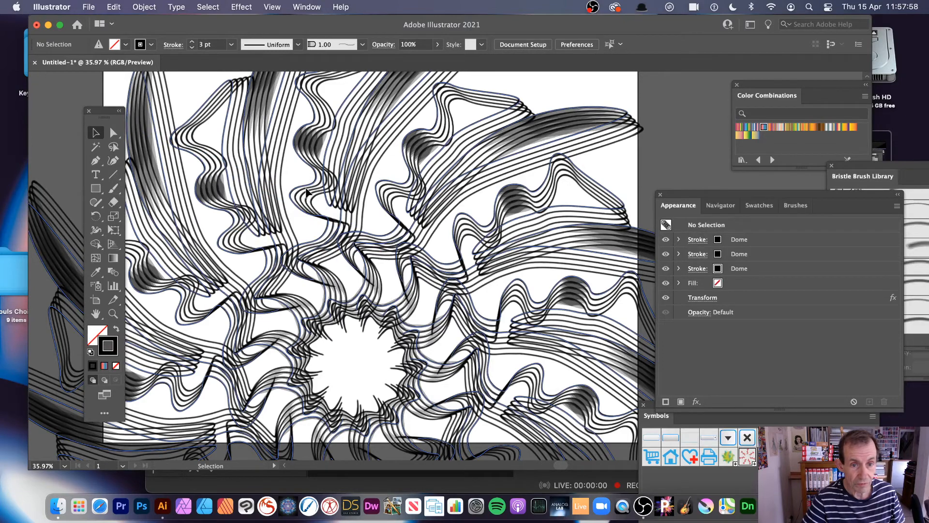
pyautogui.click(448, 241)
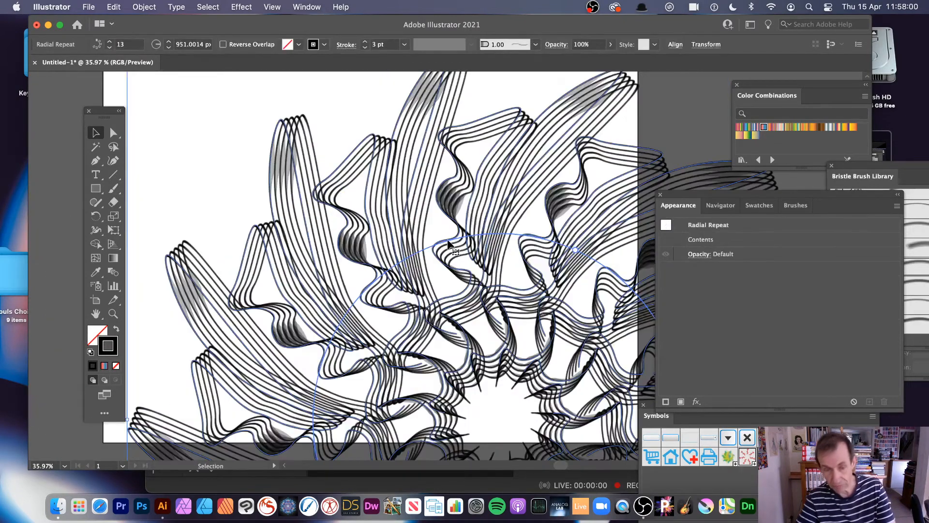
pyautogui.press('Delete')
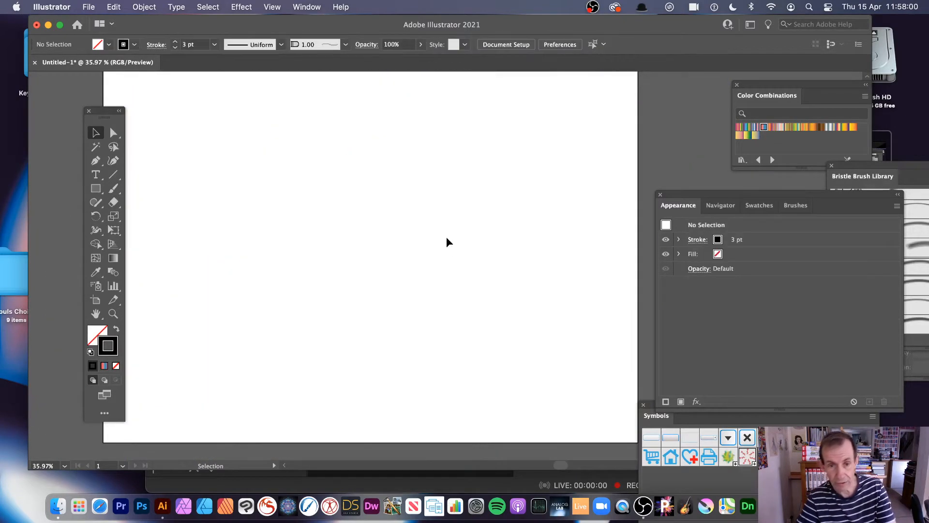
# Step: Paint a winding vertical path with the Paintbrush on the empty artboard and give it the 6.00 fan bristle brush
pyautogui.click(116, 188)
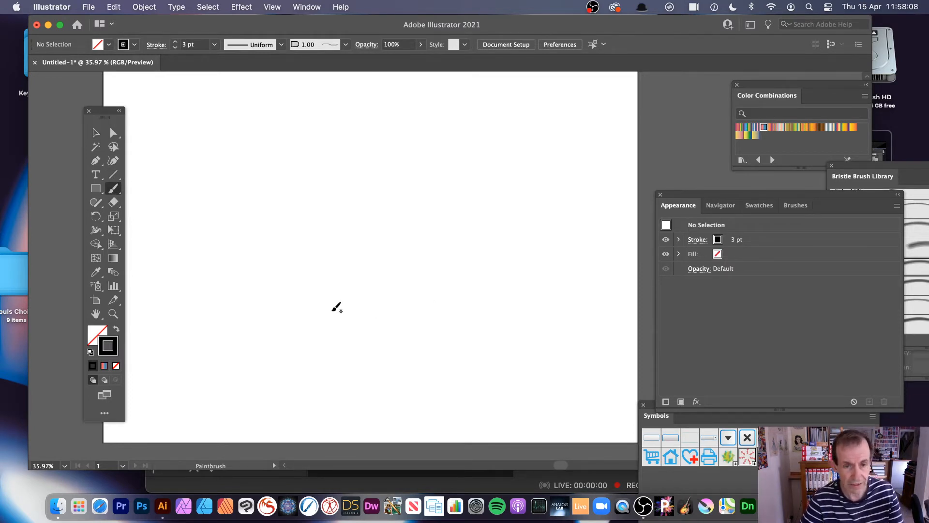
pyautogui.moveTo(335, 304)
pyautogui.mouseDown()
pyautogui.moveTo(425, 261)
pyautogui.moveTo(355, 217)
pyautogui.moveTo(323, 172)
pyautogui.moveTo(346, 120)
pyautogui.mouseUp()
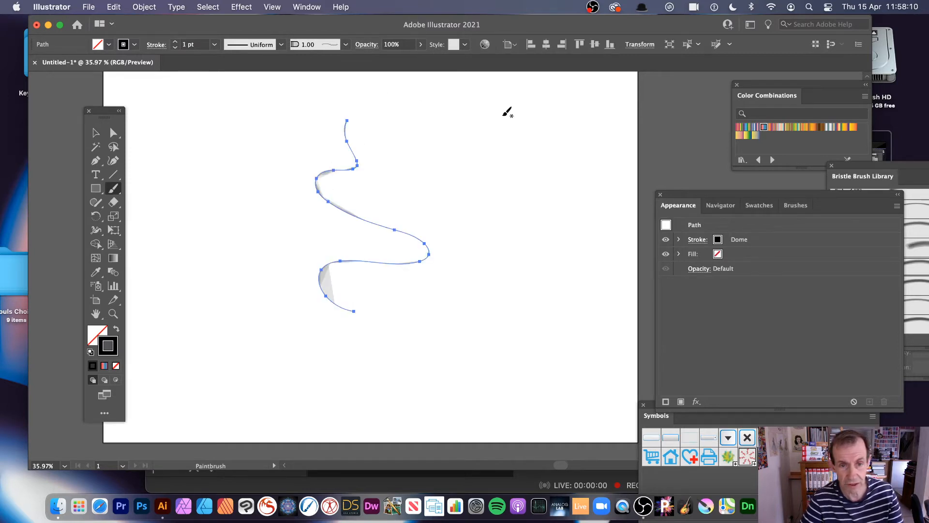
pyautogui.moveTo(854, 177)
pyautogui.mouseDown()
pyautogui.moveTo(806, 215)
pyautogui.moveTo(611, 111)
pyautogui.mouseUp()
pyautogui.click(679, 178)
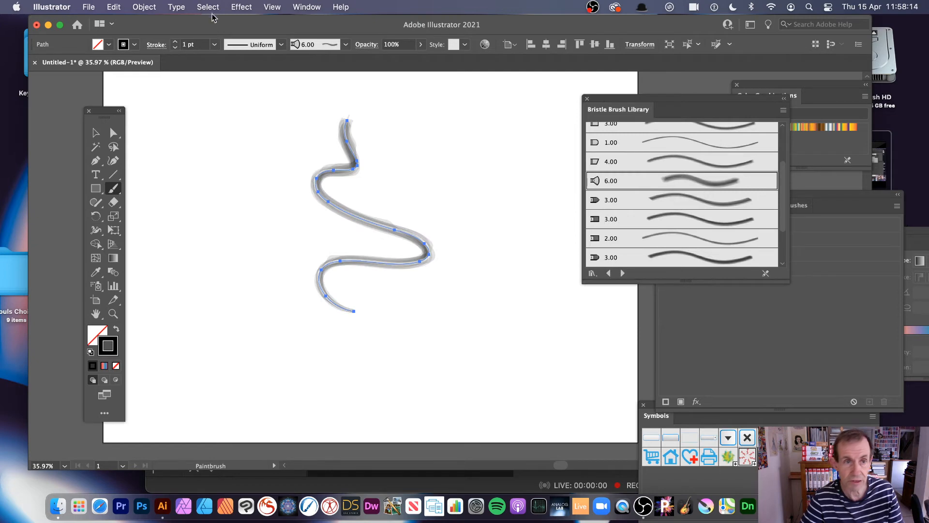
# Step: Set the painted path's stroke weight to 12 pt and colour it with a yellow-orange gradient from Color Combinations
pyautogui.click(213, 44)
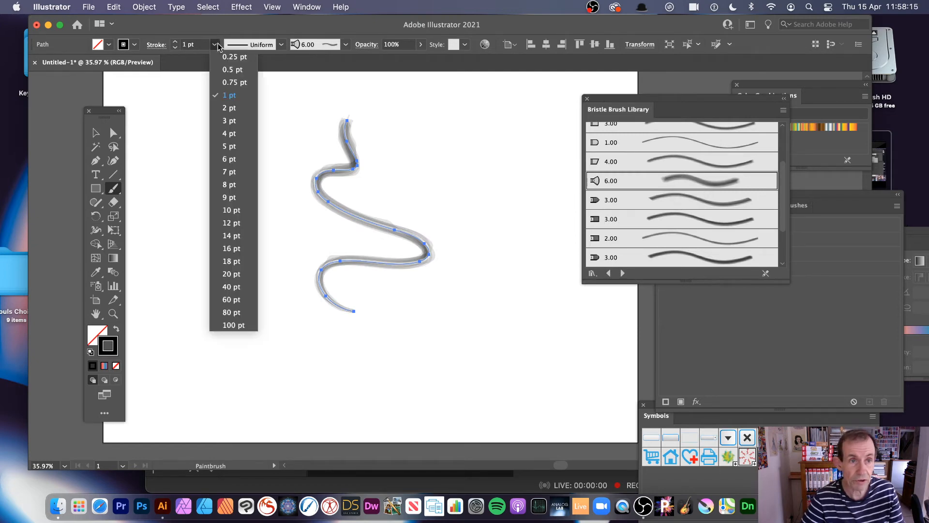
pyautogui.click(232, 224)
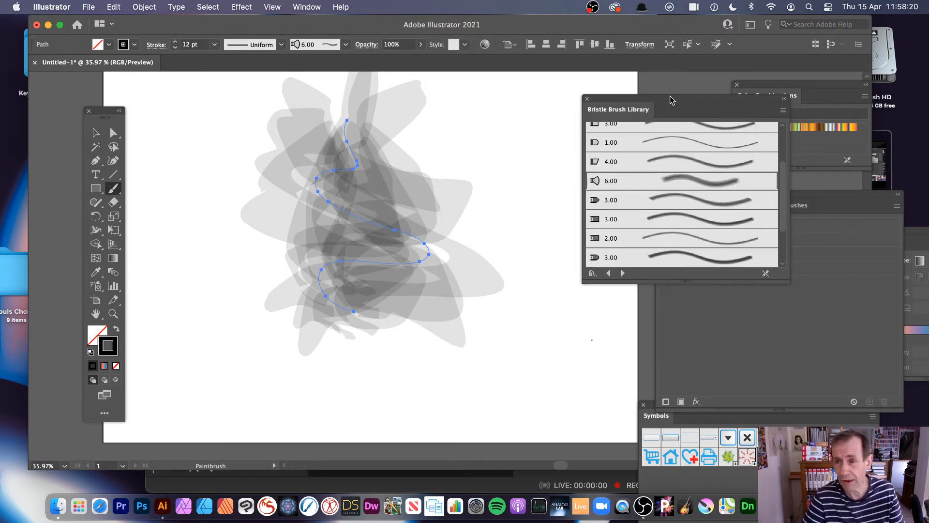
pyautogui.click(854, 126)
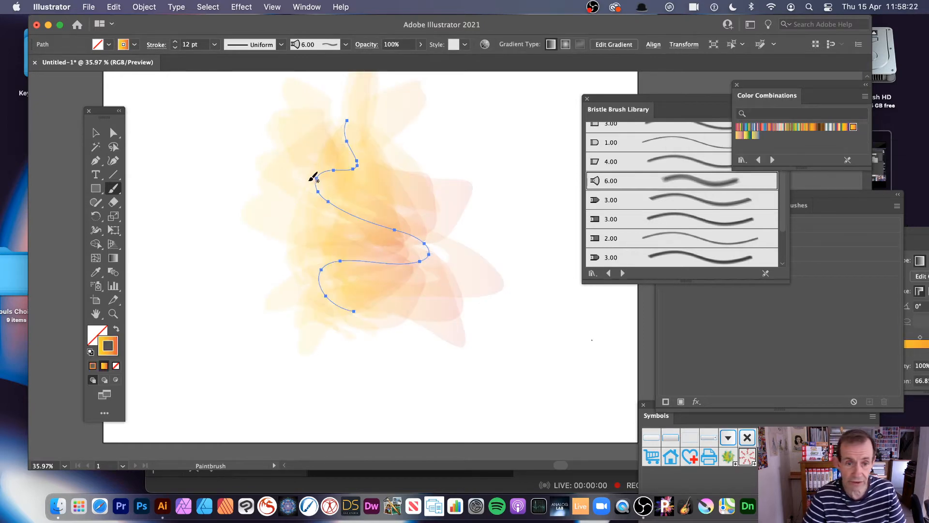
# Step: Make a radial repeat from the painted path, then shrink its radius to about 647 px and turn it slightly
pyautogui.click(140, 7)
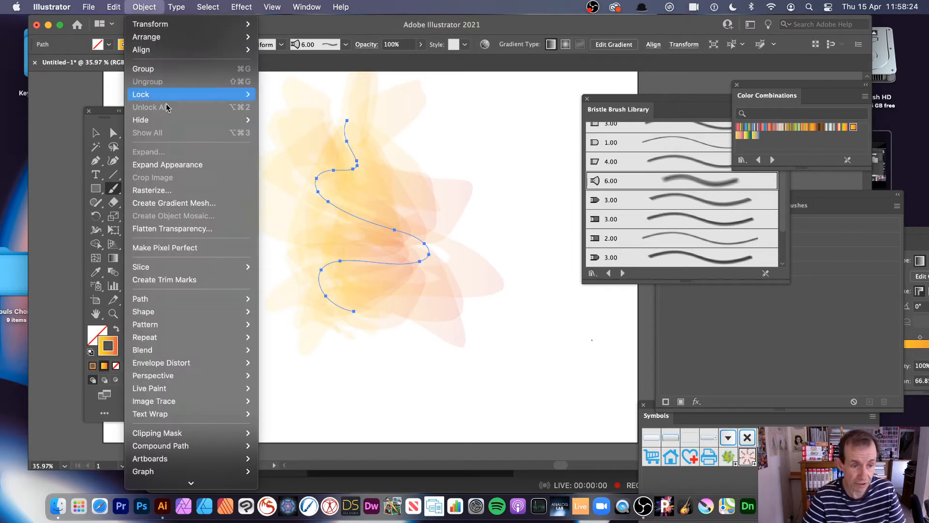
pyautogui.moveTo(176, 337)
pyautogui.click(280, 336)
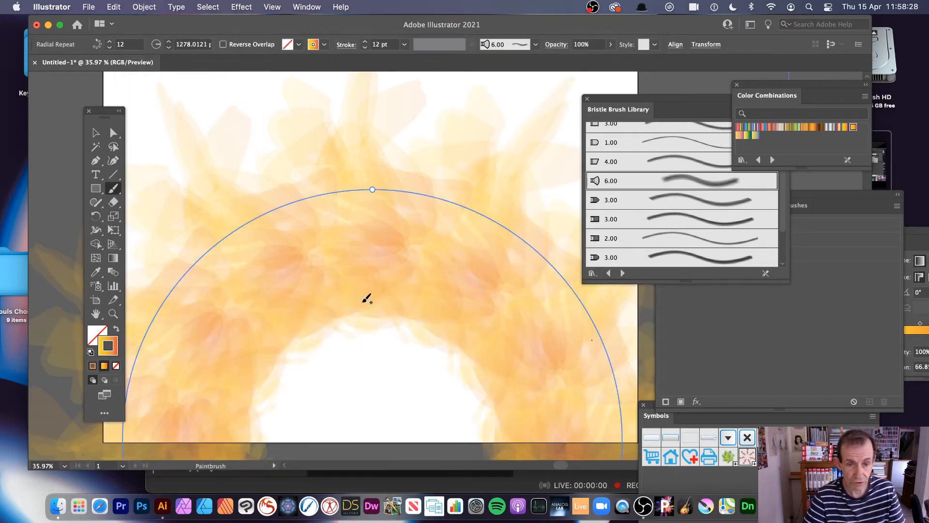
pyautogui.moveTo(372, 189)
pyautogui.mouseDown()
pyautogui.moveTo(351, 280)
pyautogui.moveTo(312, 310)
pyautogui.moveTo(320, 324)
pyautogui.mouseUp()
# Step: Move the radial repeat upward so its centre sits near the middle of the artboard, and deselect it
pyautogui.click(96, 132)
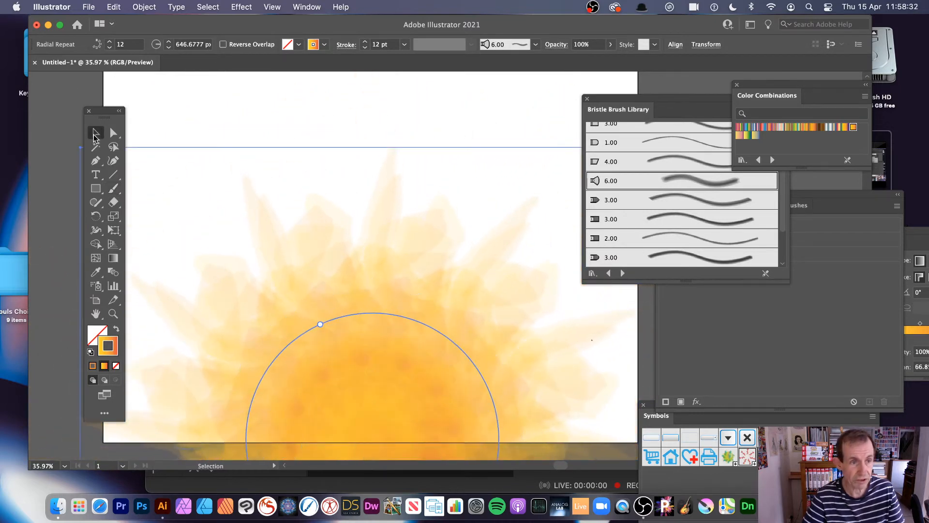
pyautogui.moveTo(348, 388)
pyautogui.mouseDown()
pyautogui.moveTo(360, 191)
pyautogui.moveTo(301, 201)
pyautogui.mouseUp()
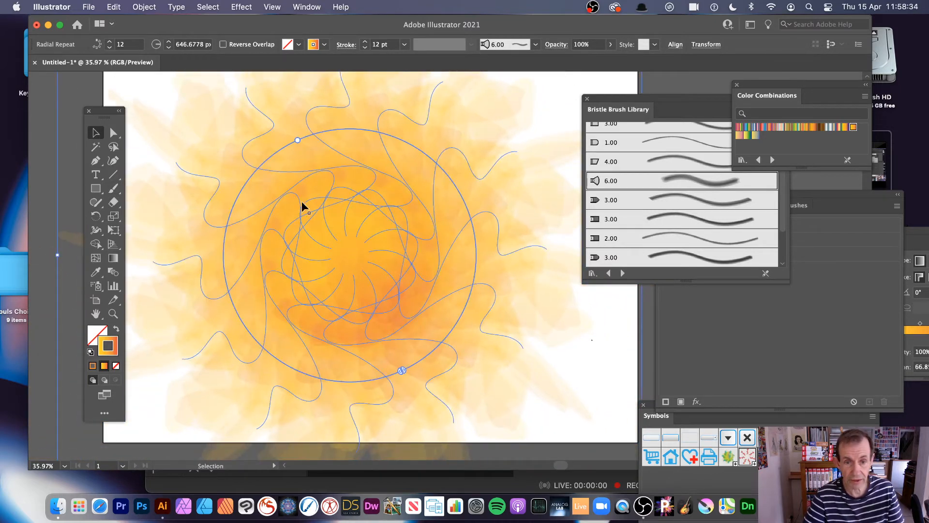
pyautogui.click(87, 91)
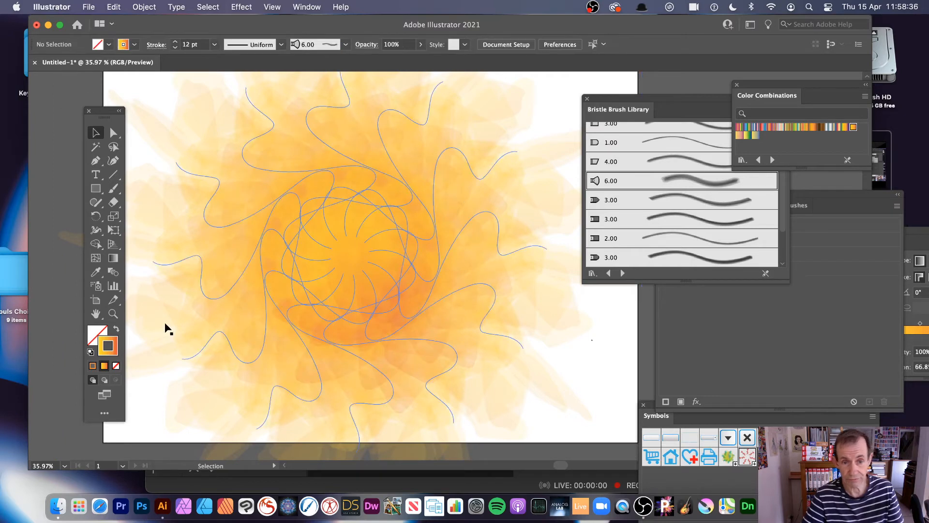
# Step: Isolate the repeat's source path and reshape it by its bounding box, flipping it across its long side into a narrower form
pyautogui.click(327, 281)
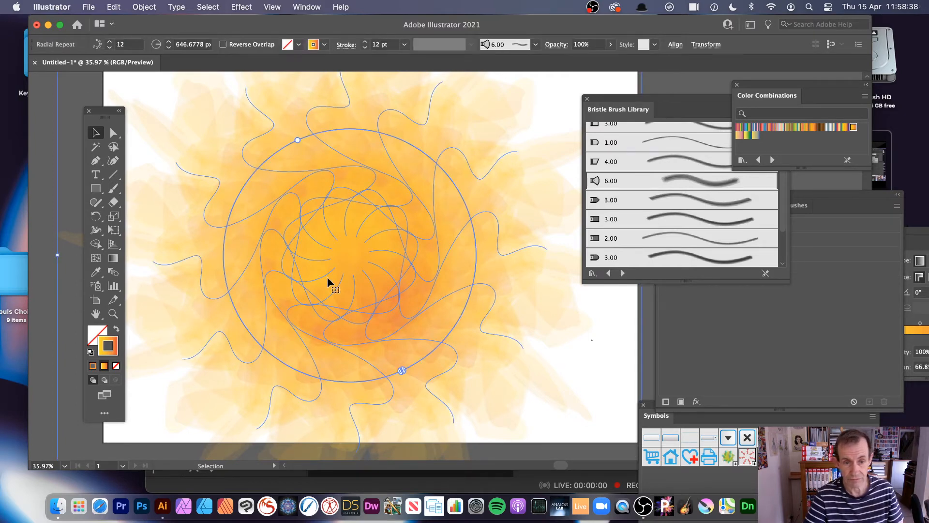
pyautogui.doubleClick(342, 287)
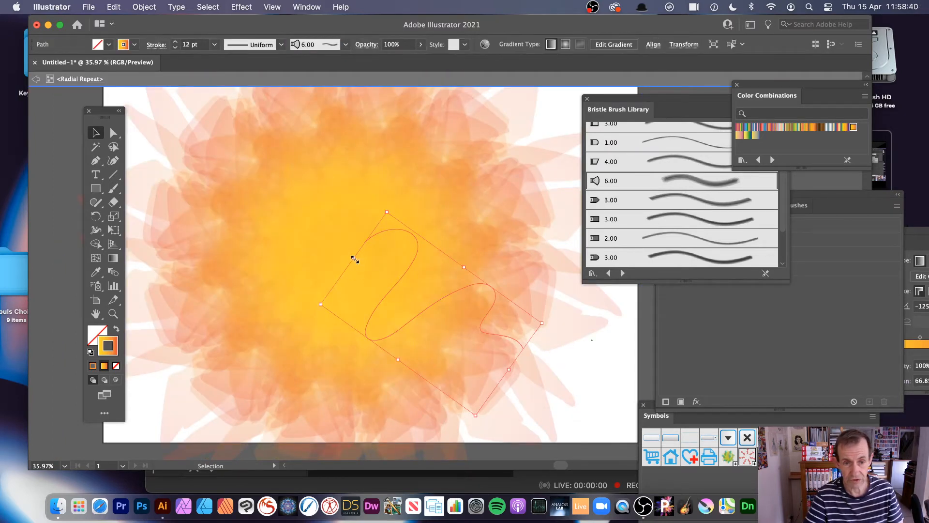
pyautogui.moveTo(355, 260)
pyautogui.mouseDown()
pyautogui.moveTo(409, 284)
pyautogui.moveTo(394, 305)
pyautogui.moveTo(370, 226)
pyautogui.moveTo(350, 256)
pyautogui.mouseUp()
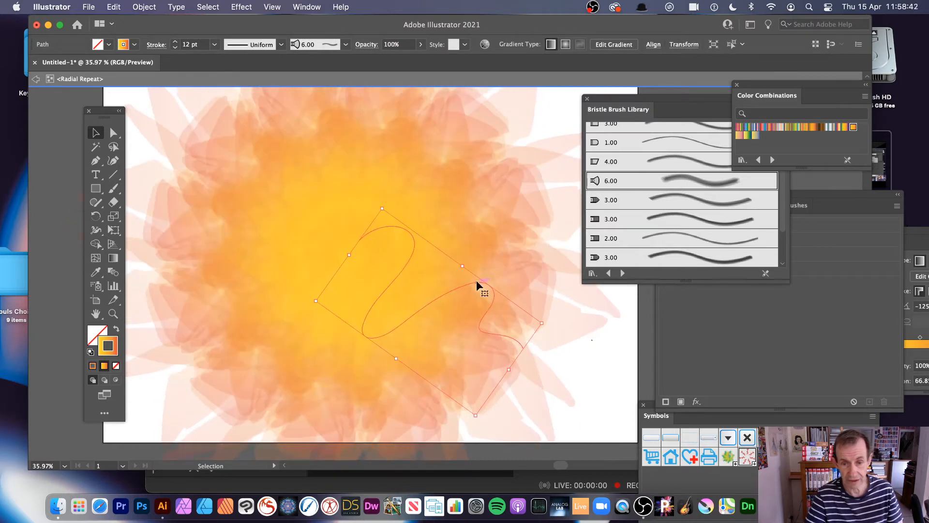
pyautogui.moveTo(463, 266); pyautogui.dragTo(357, 356)
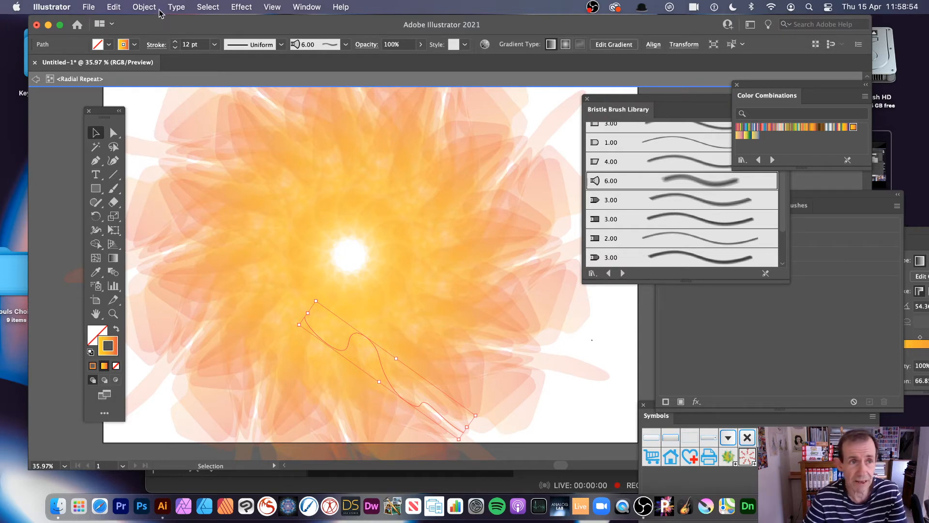
# Step: Expand the appearance of the source path inside the repeat into separate bristle shapes, and deselect them
pyautogui.click(144, 6)
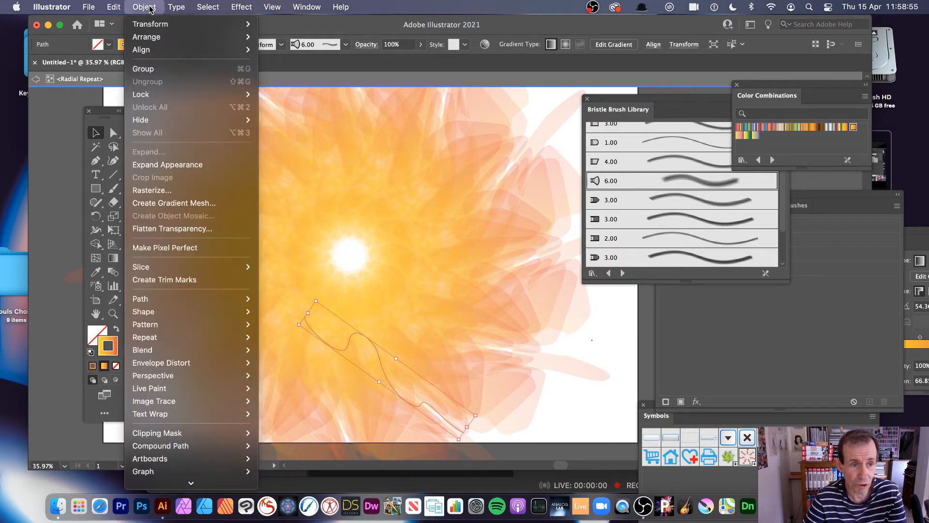
pyautogui.click(160, 165)
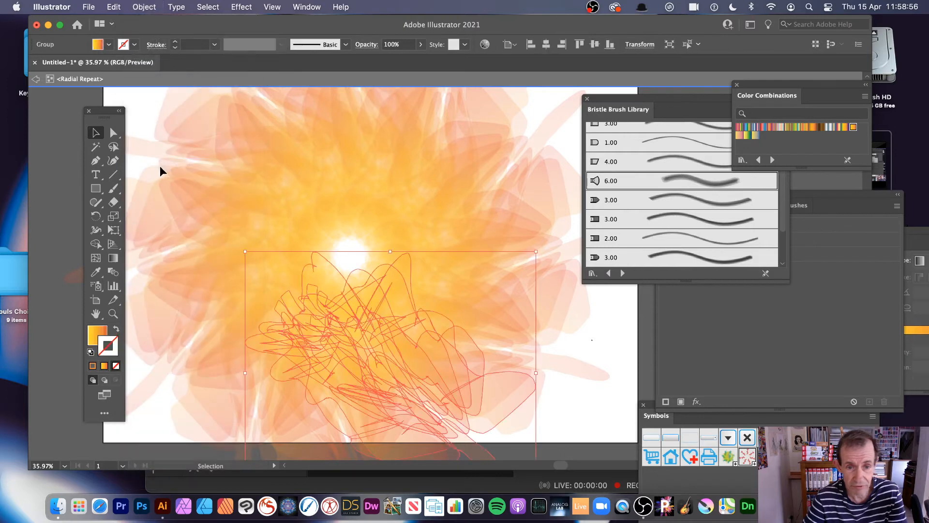
pyautogui.click(607, 340)
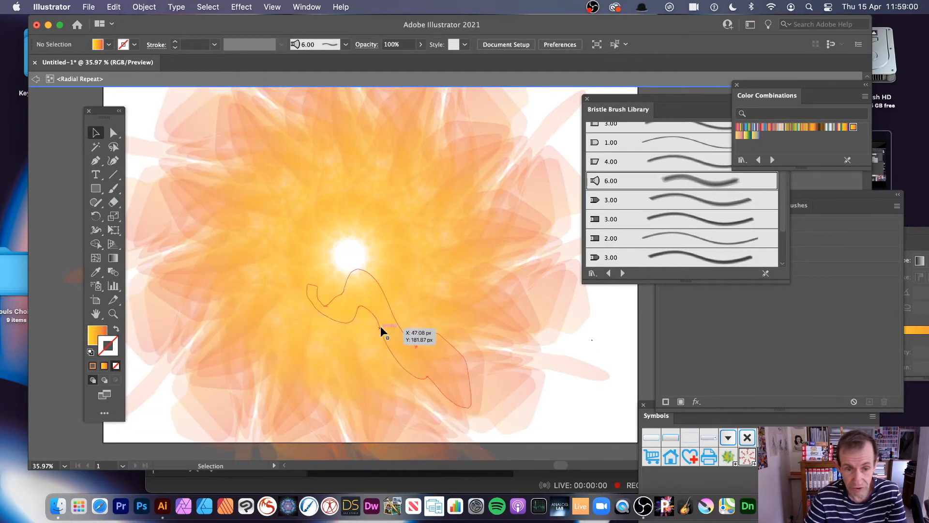
# Step: Ungroup the expanded bristle shapes inside the radial repeat and deselect them
pyautogui.click(381, 326)
pyautogui.click(144, 6)
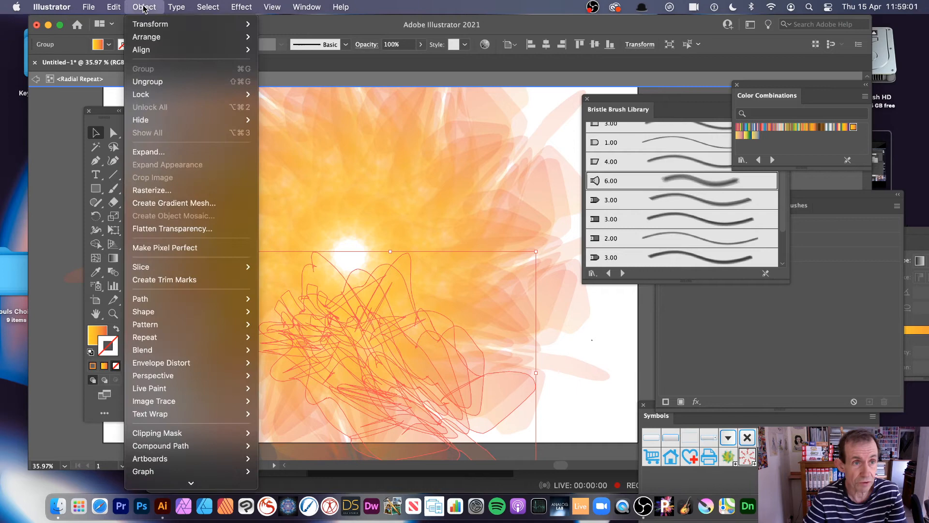
pyautogui.click(161, 82)
pyautogui.click(597, 362)
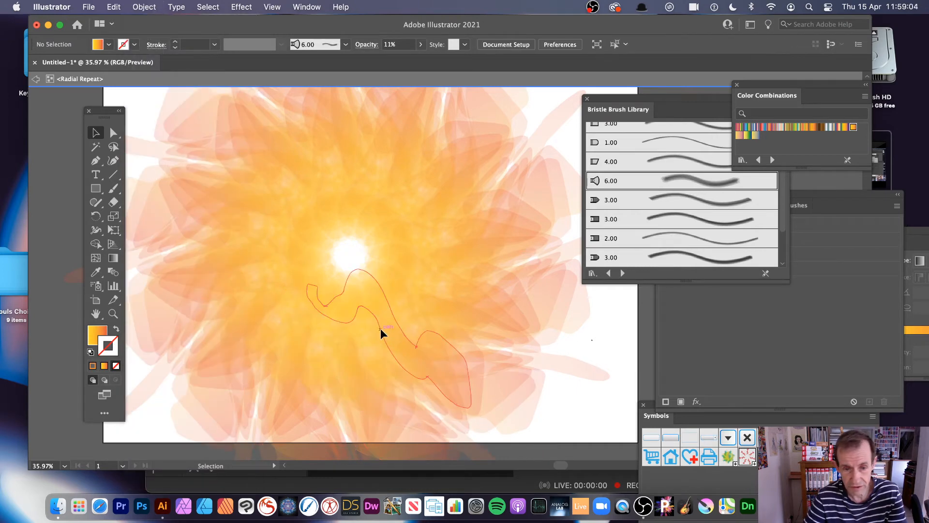
# Step: Move several individual bristle shapes to new positions inside the repeat, then leave isolation mode
pyautogui.moveTo(380, 329); pyautogui.dragTo(366, 409)
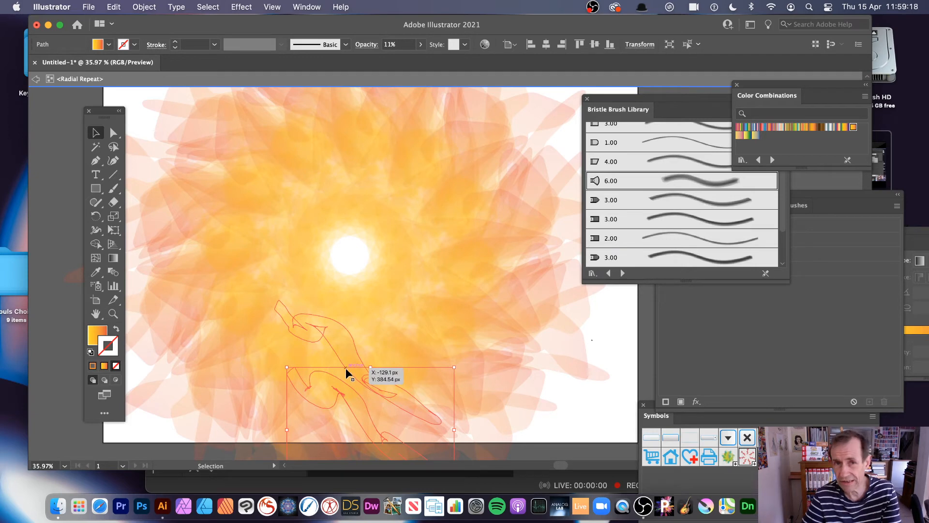
pyautogui.moveTo(316, 338); pyautogui.dragTo(243, 302)
pyautogui.moveTo(291, 322); pyautogui.dragTo(269, 354)
pyautogui.click(35, 78)
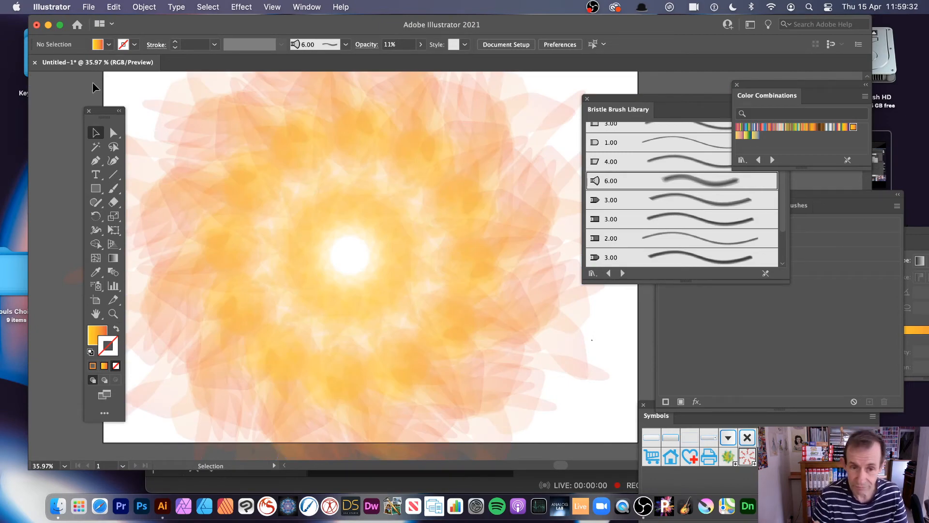
# Step: Expand the whole radial repeat with Object and Fill included
pyautogui.click(385, 212)
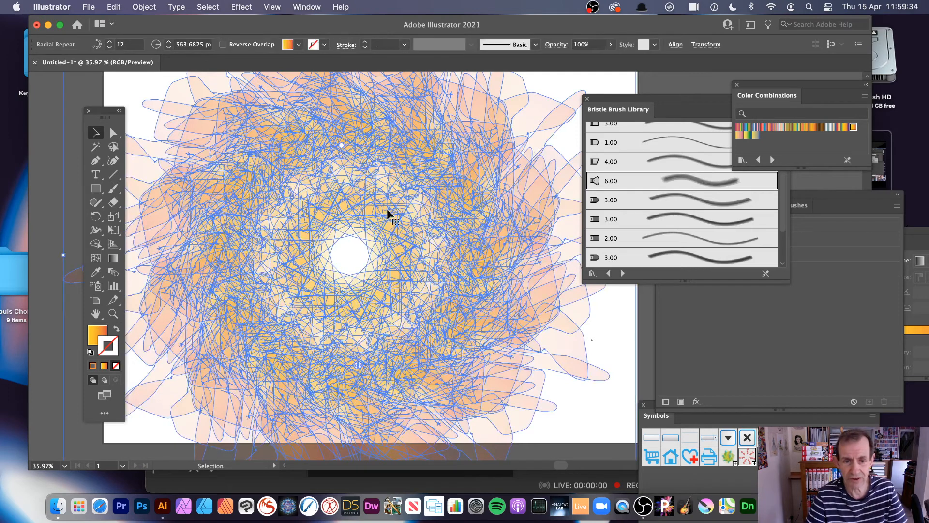
pyautogui.click(145, 6)
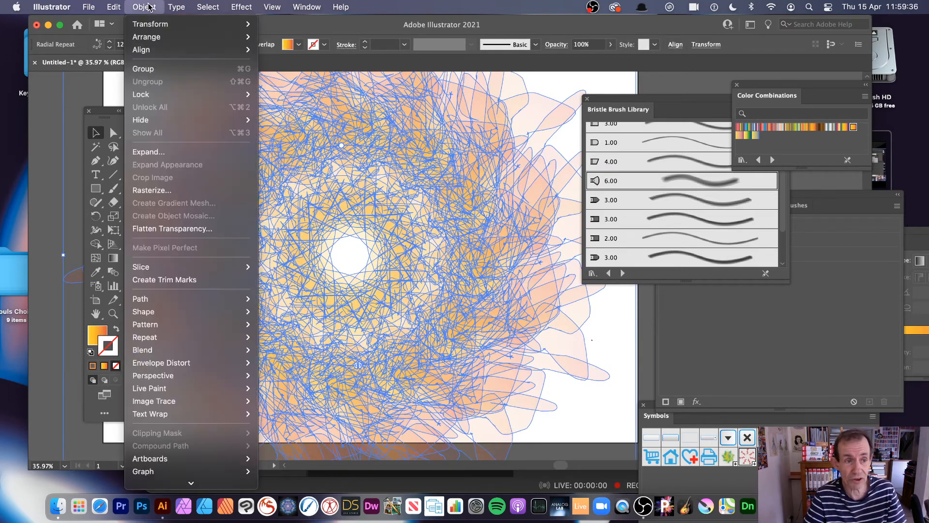
pyautogui.click(169, 152)
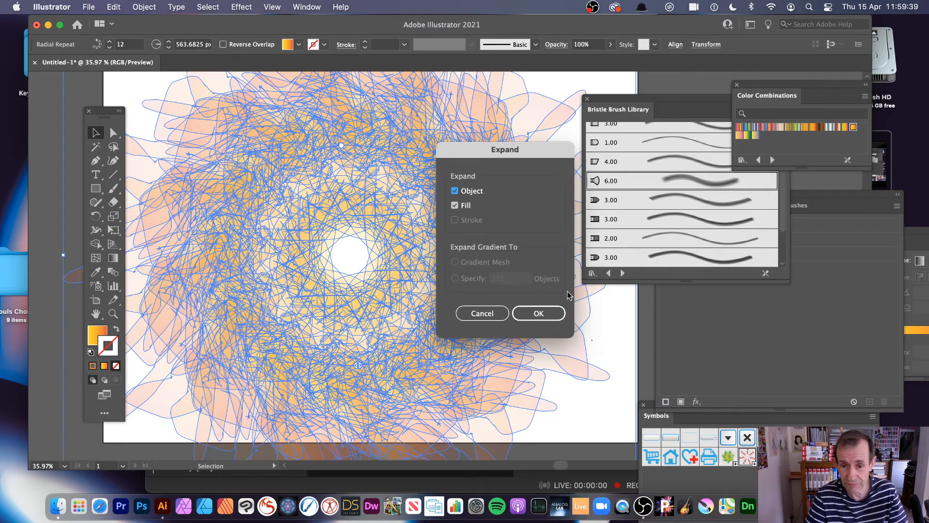
pyautogui.click(544, 309)
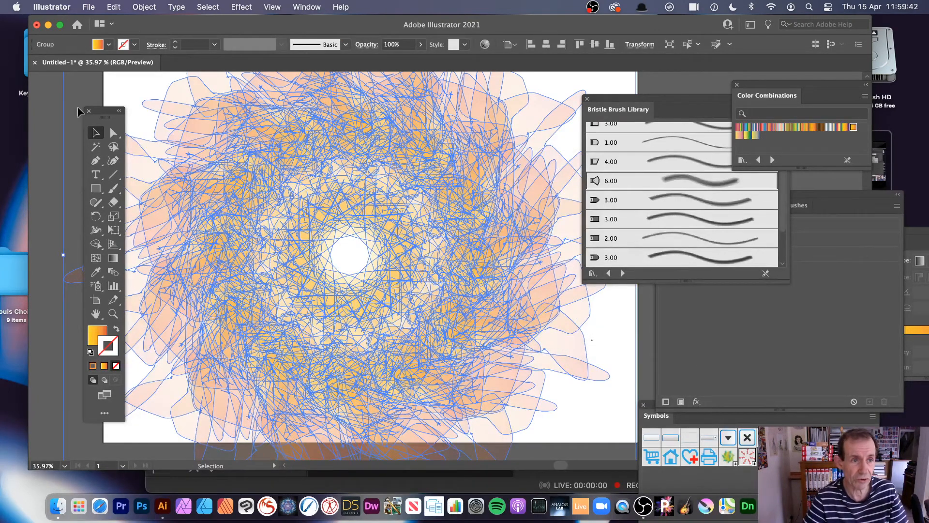
# Step: Expand the group's gradient fills into 255 objects and deselect the result
pyautogui.click(156, 9)
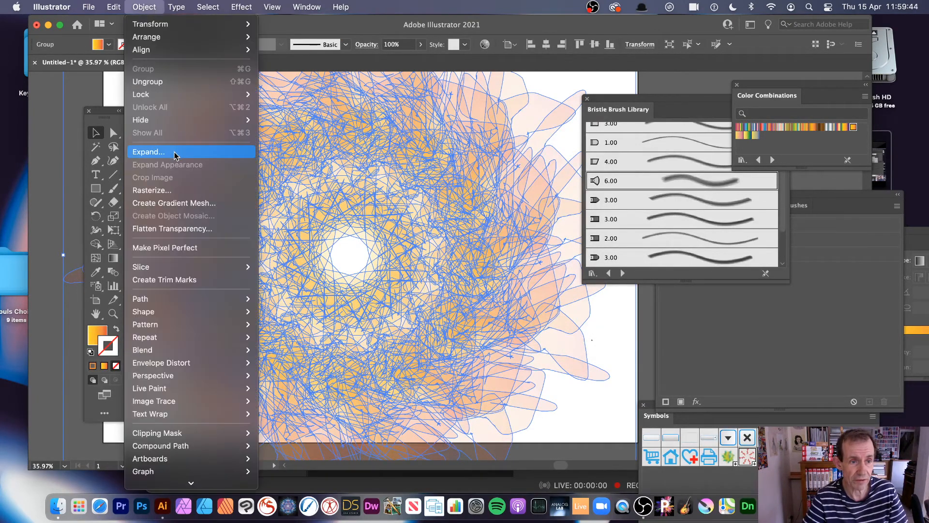
pyautogui.click(199, 154)
pyautogui.click(553, 318)
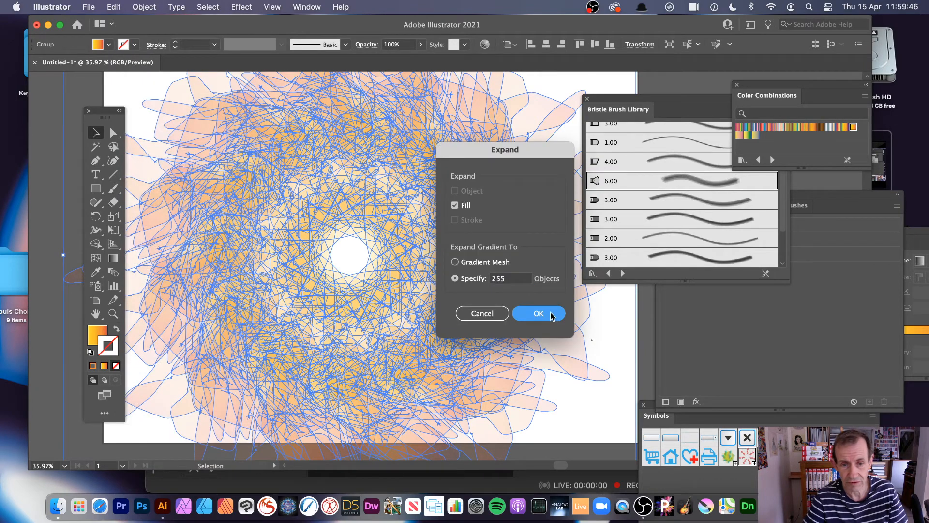
pyautogui.click(529, 309)
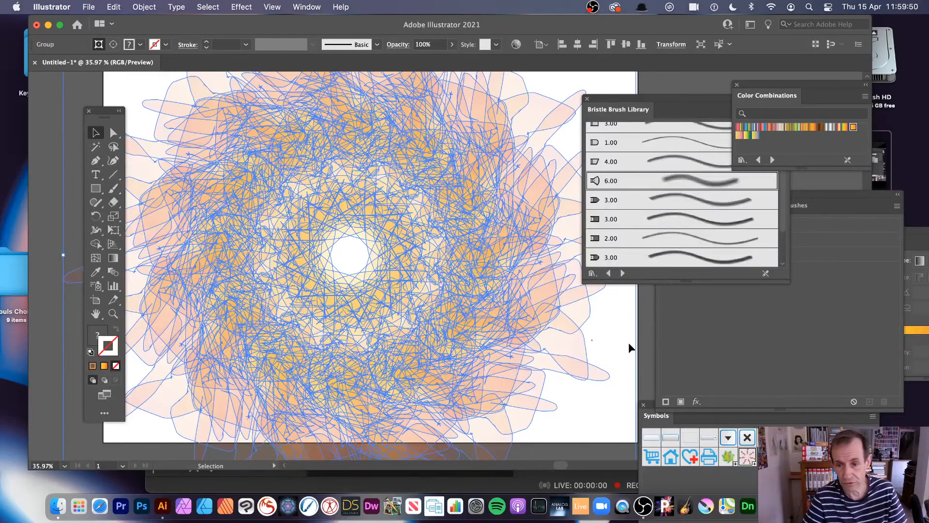
pyautogui.click(612, 332)
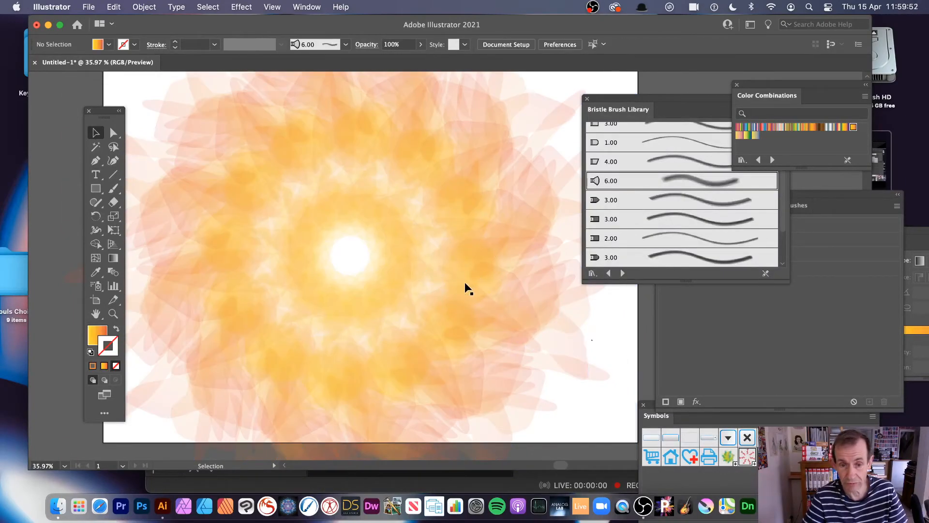
# Step: Delete the expanded artwork, then paint a wavy vertical stroke with the 6.00 bristle brush and shift it slightly left
pyautogui.moveTo(461, 265)
pyautogui.mouseDown()
pyautogui.moveTo(516, 210)
pyautogui.moveTo(550, 249)
pyautogui.moveTo(594, 377)
pyautogui.moveTo(409, 293)
pyautogui.moveTo(426, 251)
pyautogui.moveTo(425, 265)
pyautogui.mouseUp()
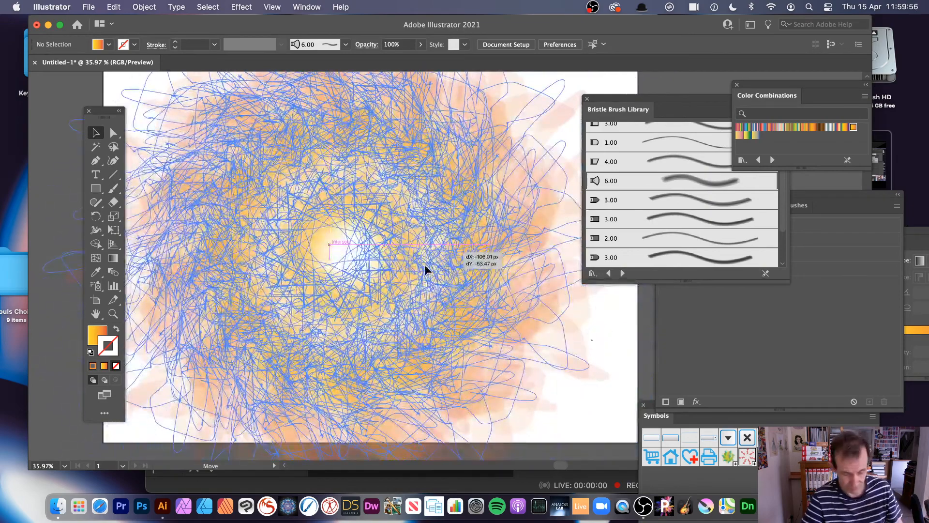
pyautogui.press('Delete')
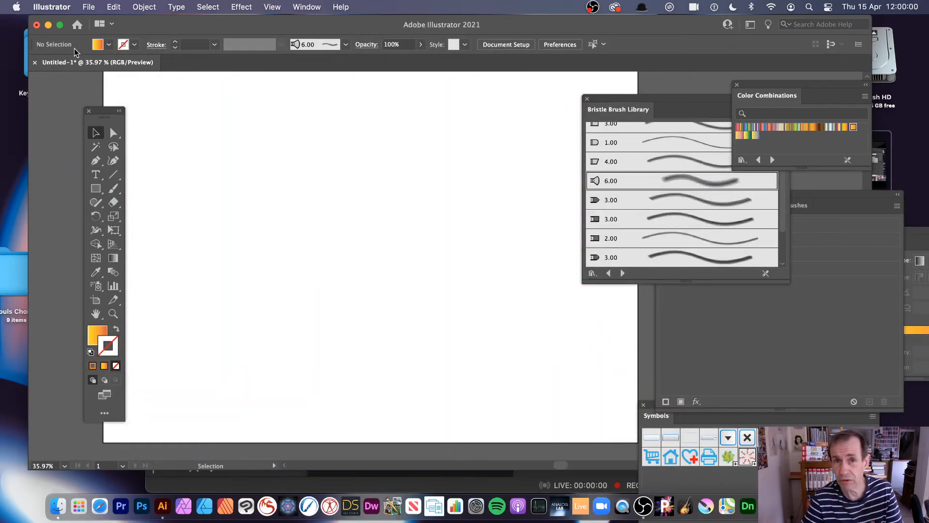
pyautogui.click(113, 190)
pyautogui.moveTo(350, 305)
pyautogui.mouseDown()
pyautogui.moveTo(329, 301)
pyautogui.moveTo(366, 260)
pyautogui.moveTo(342, 191)
pyautogui.moveTo(353, 125)
pyautogui.mouseUp()
pyautogui.press('v')
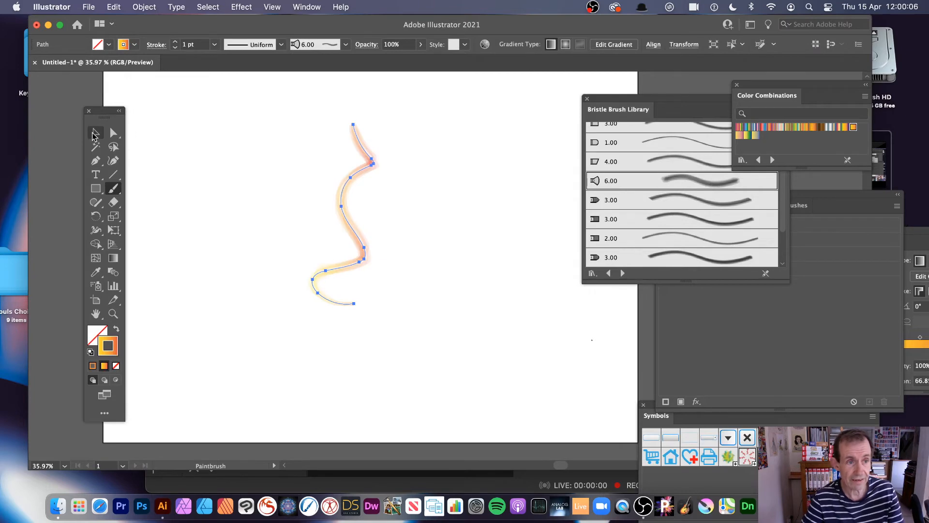
pyautogui.moveTo(357, 182); pyautogui.dragTo(315, 175)
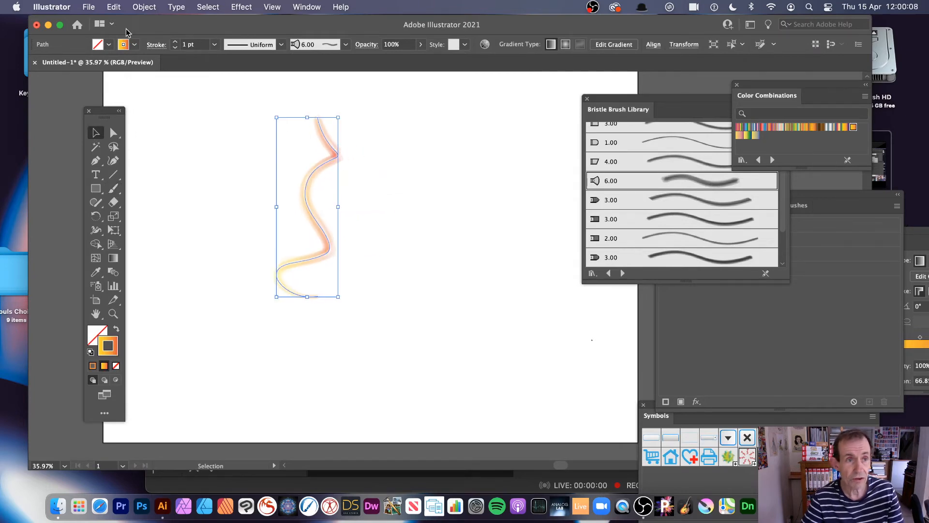
# Step: Make a radial repeat from the wavy stroke, shrink its radius to about 613 px and move it up near the artboard's middle
pyautogui.click(144, 7)
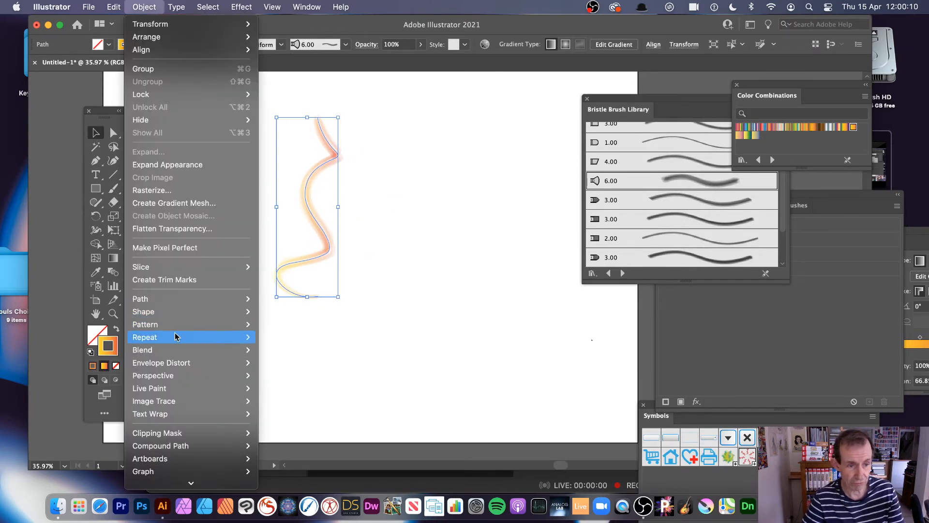
pyautogui.moveTo(175, 336)
pyautogui.click(275, 337)
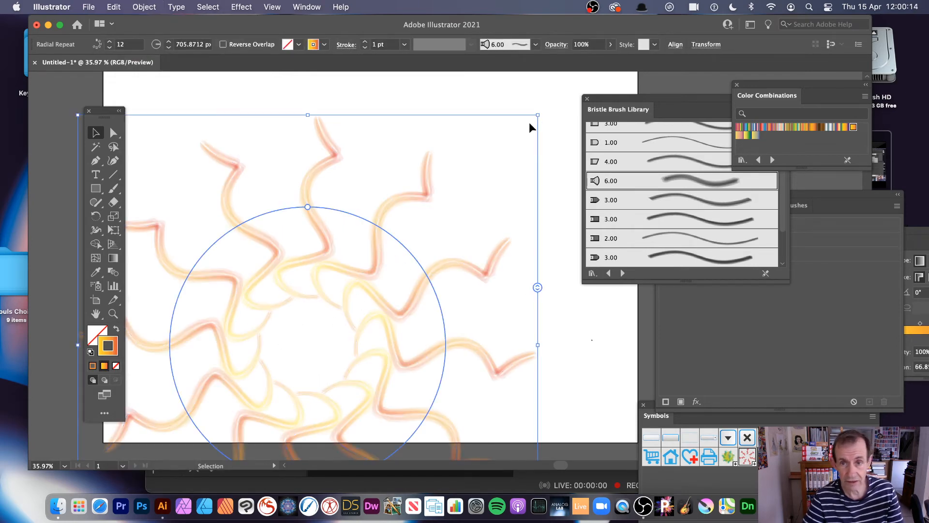
pyautogui.moveTo(540, 115); pyautogui.dragTo(478, 119)
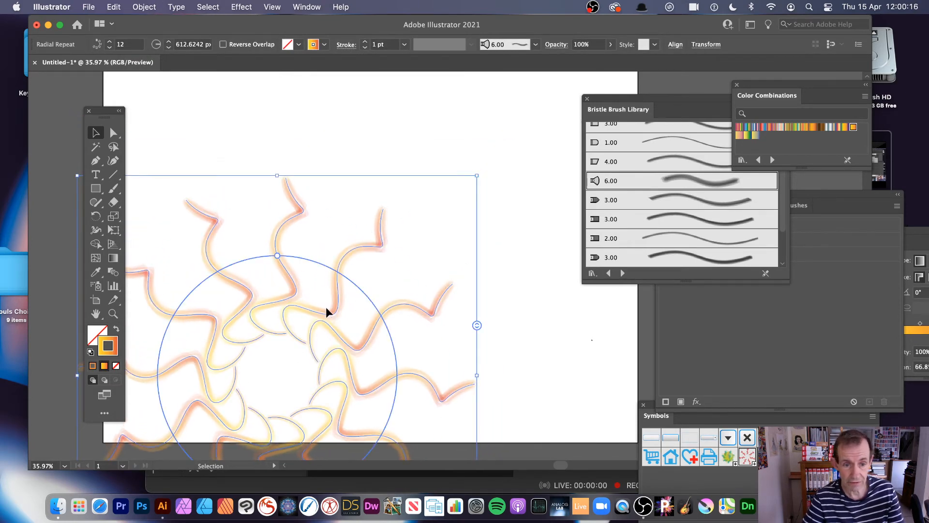
pyautogui.moveTo(327, 306); pyautogui.dragTo(373, 204)
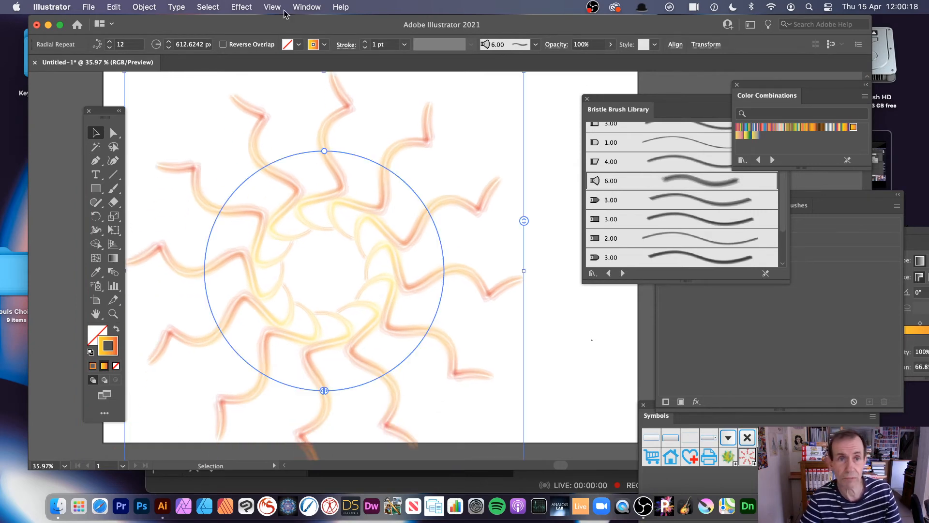
# Step: Rearrange the Bristle Brush Library, Appearance and Symbols panels so the Symbols panel is fully accessible
pyautogui.click(306, 7)
pyautogui.moveTo(341, 483)
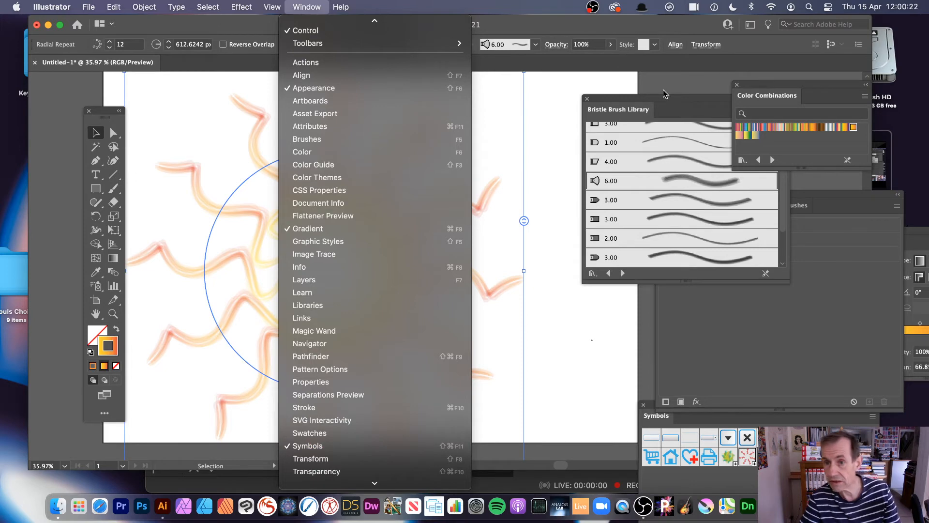
pyautogui.click(598, 176)
pyautogui.moveTo(620, 100); pyautogui.dragTo(515, 331)
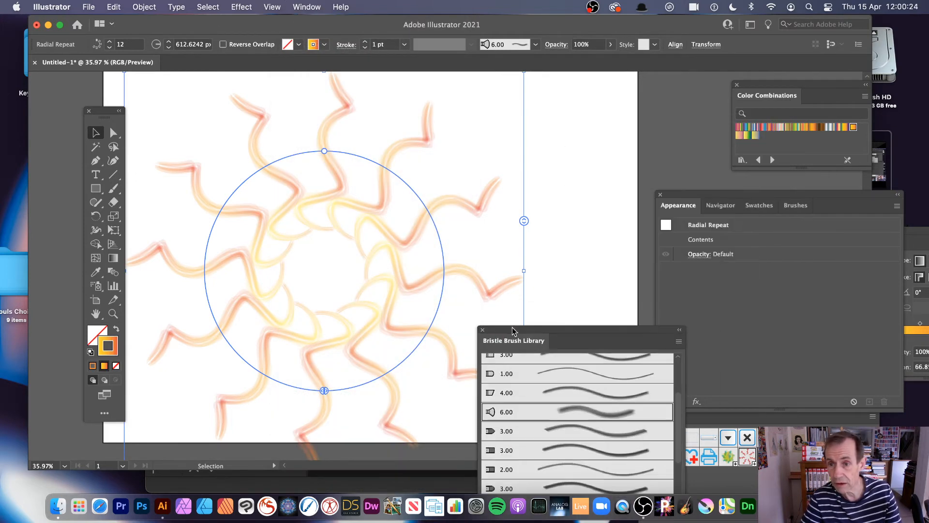
pyautogui.moveTo(755, 193); pyautogui.dragTo(508, 101)
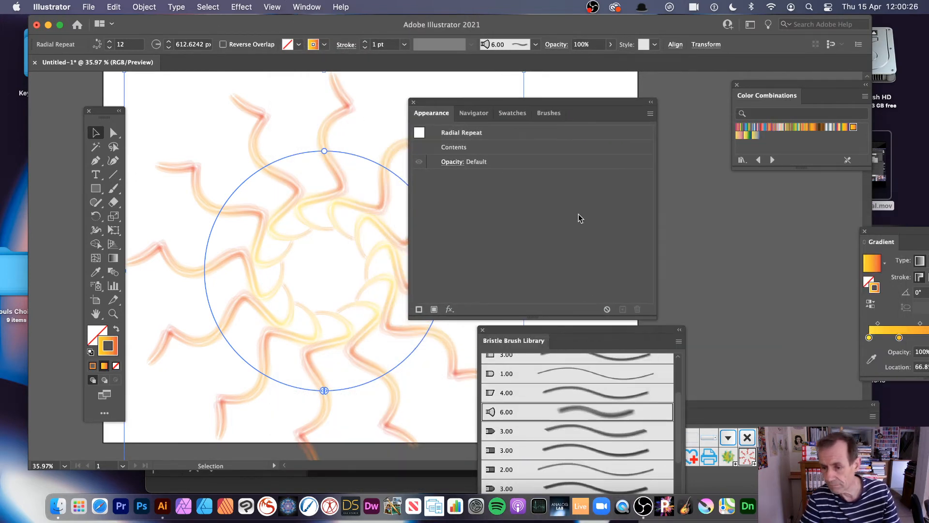
pyautogui.moveTo(751, 408); pyautogui.dragTo(581, 149)
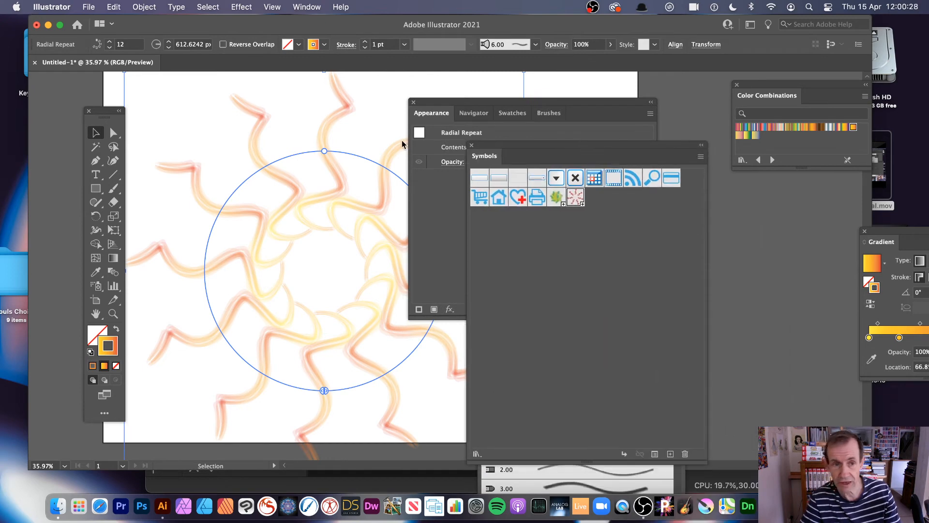
# Step: Create a new dynamic symbol from the selected radial repeat
pyautogui.click(700, 158)
pyautogui.click(741, 158)
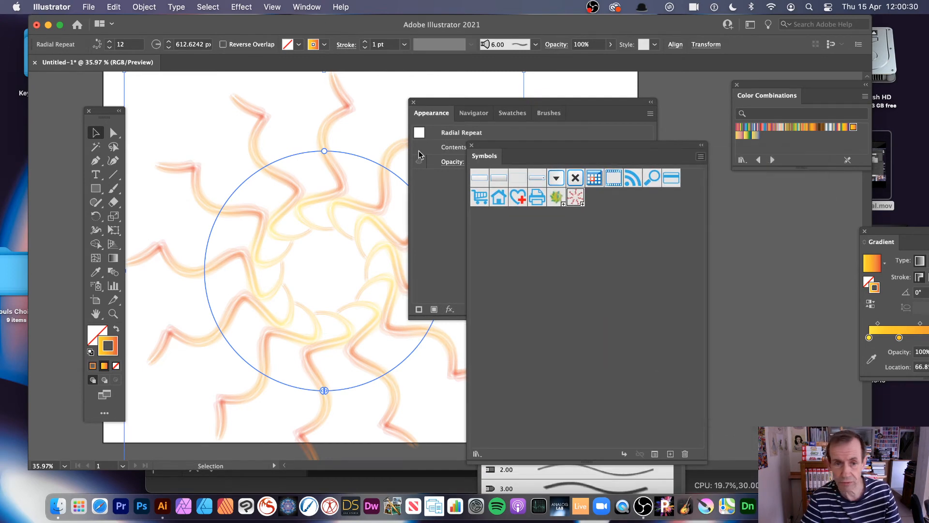
pyautogui.click(575, 362)
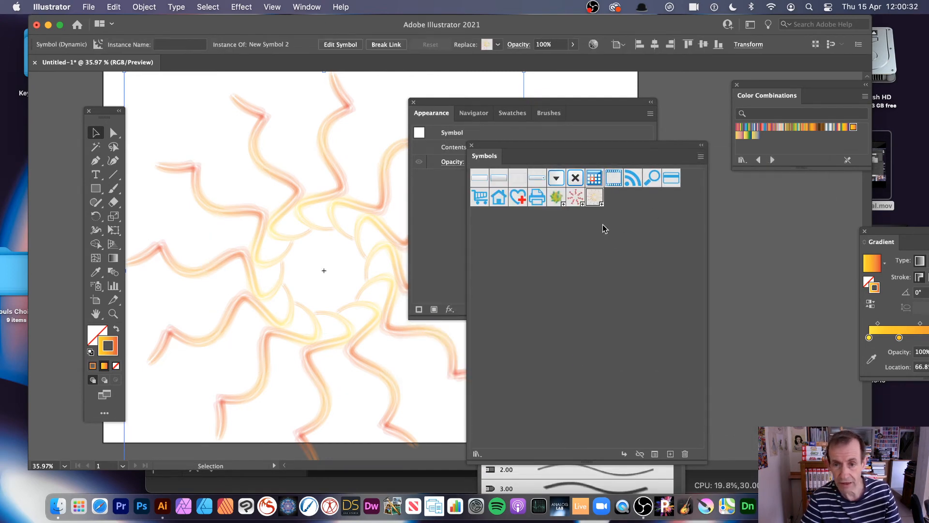
# Step: Delete the original instance and place several overlapping instances of the new symbol across the artboard
pyautogui.press('Delete')
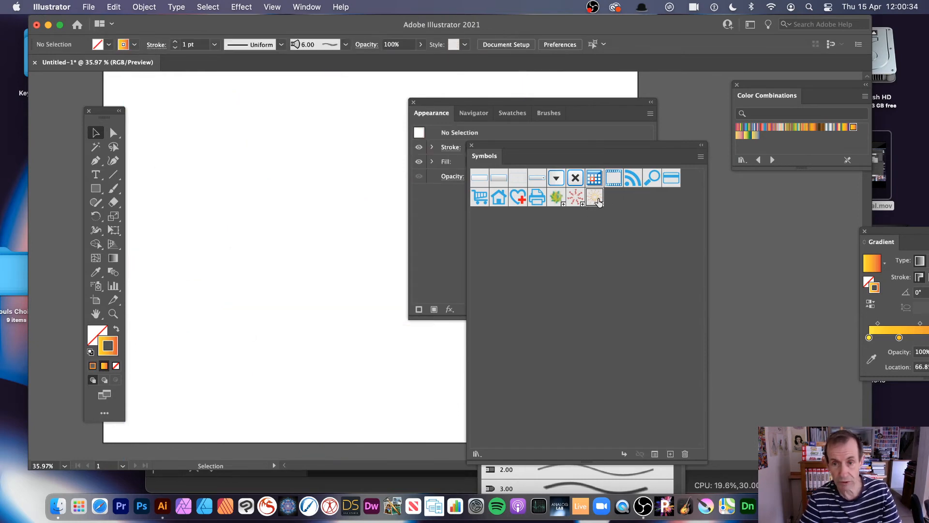
pyautogui.moveTo(596, 201); pyautogui.dragTo(222, 147)
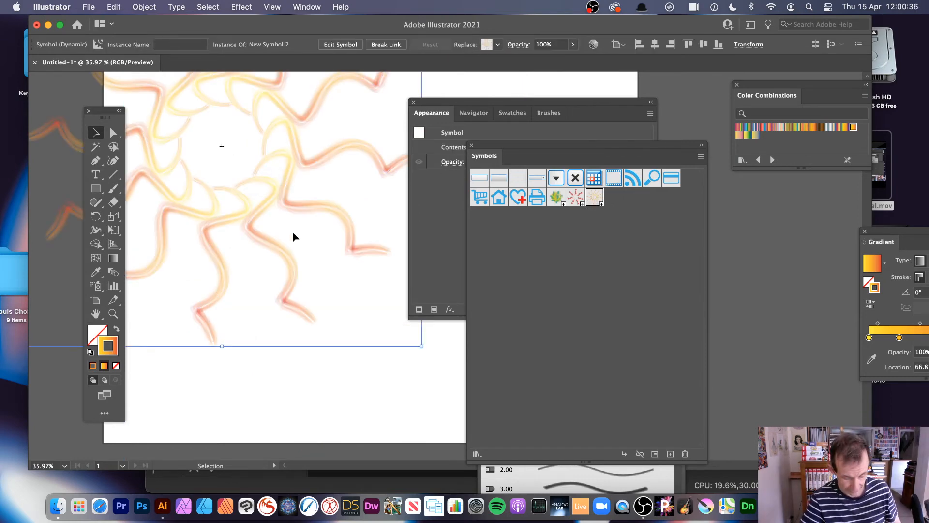
pyautogui.moveTo(340, 265)
pyautogui.mouseDown()
pyautogui.moveTo(363, 276)
pyautogui.moveTo(370, 255)
pyautogui.moveTo(242, 326)
pyautogui.mouseUp()
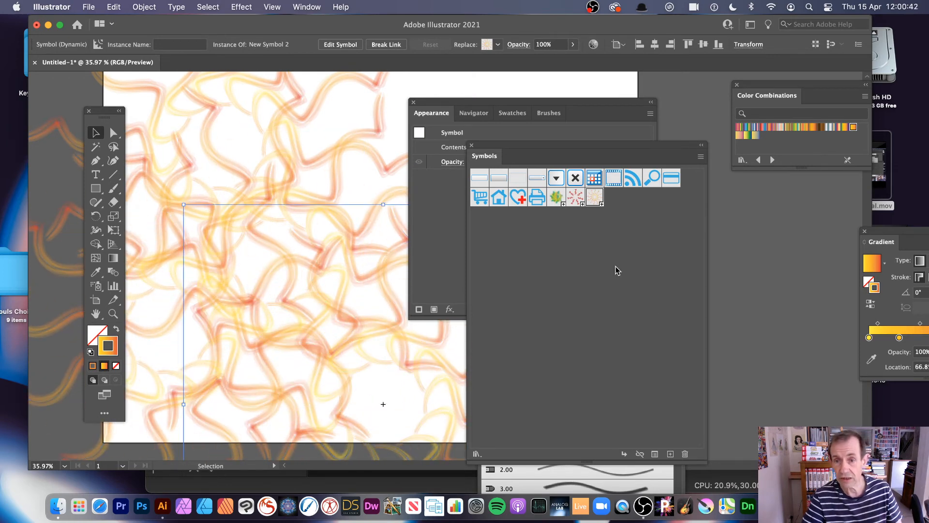
# Step: Open the new symbol for editing, select its radial repeat and move the panels clear of the artwork
pyautogui.doubleClick(595, 197)
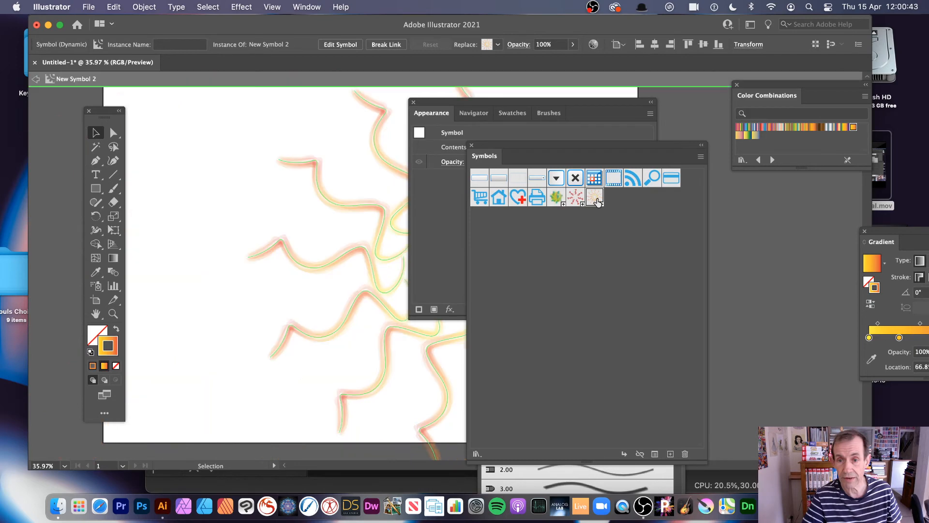
pyautogui.click(318, 254)
pyautogui.moveTo(549, 101); pyautogui.dragTo(787, 114)
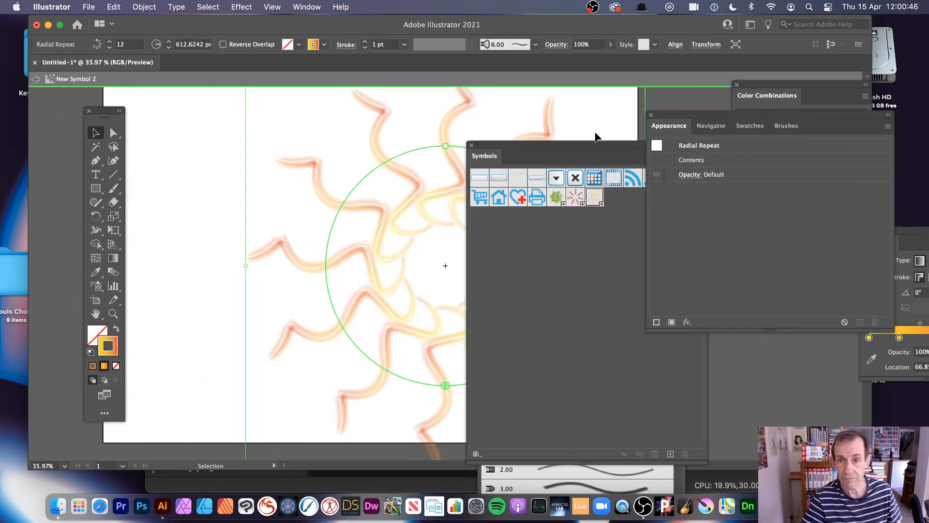
pyautogui.moveTo(558, 148); pyautogui.dragTo(716, 154)
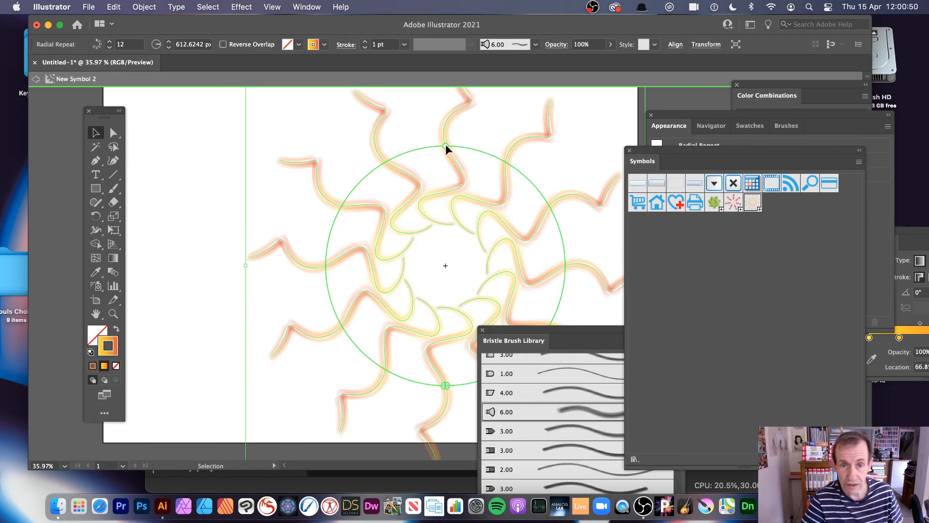
# Step: Reduce the symbol's repeat radius to about 393 px, raise its instances to 26, and leave symbol editing
pyautogui.moveTo(445, 145); pyautogui.dragTo(370, 280)
pyautogui.moveTo(600, 175); pyautogui.dragTo(599, 141)
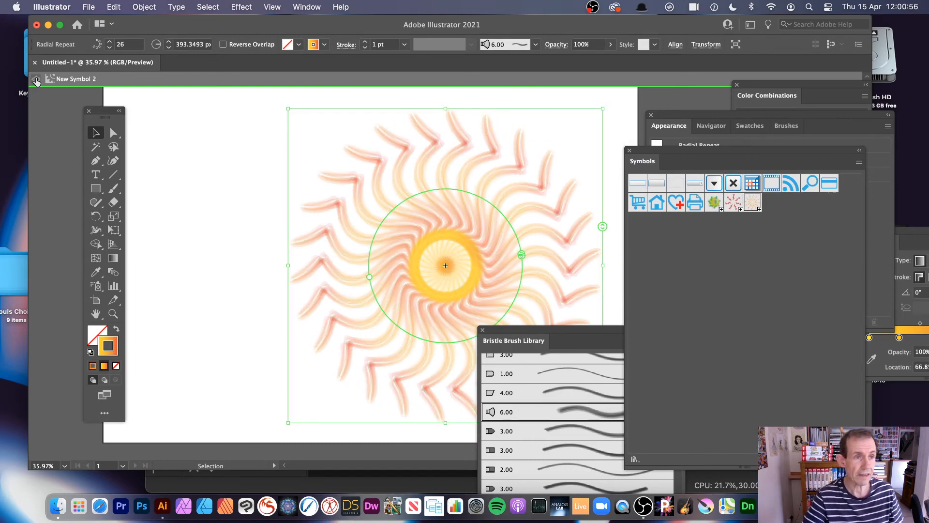
pyautogui.click(36, 78)
# Step: Open the upper-right symbol instance for editing and isolate the source path inside its radial repeat
pyautogui.moveTo(288, 234); pyautogui.dragTo(488, 170)
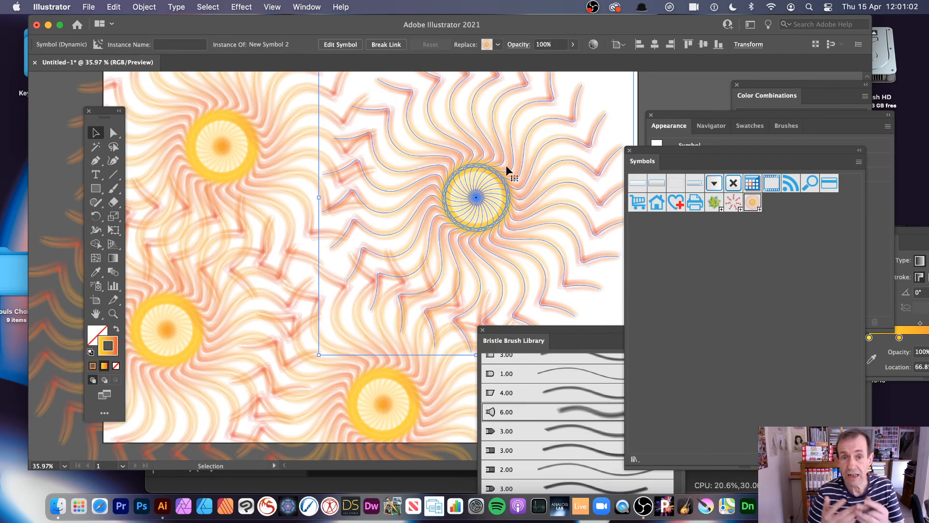
pyautogui.doubleClick(460, 141)
pyautogui.click(562, 269)
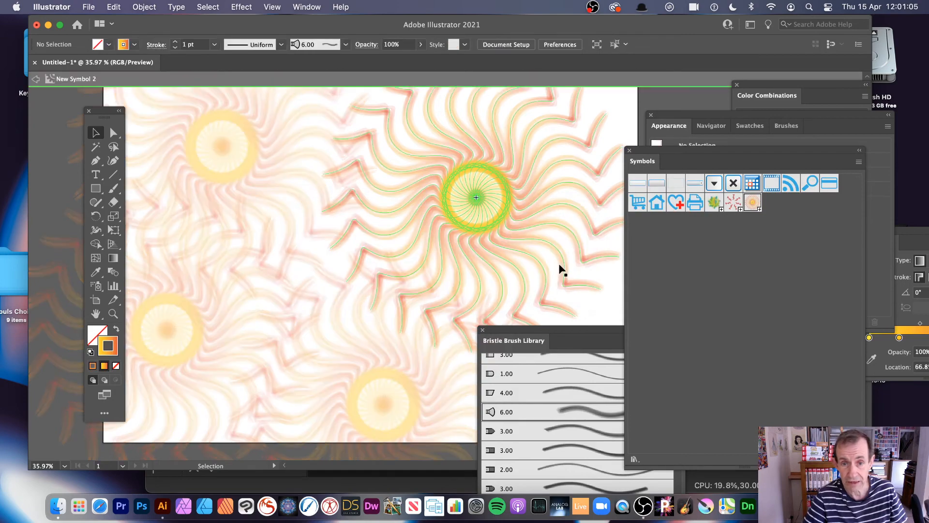
pyautogui.doubleClick(459, 170)
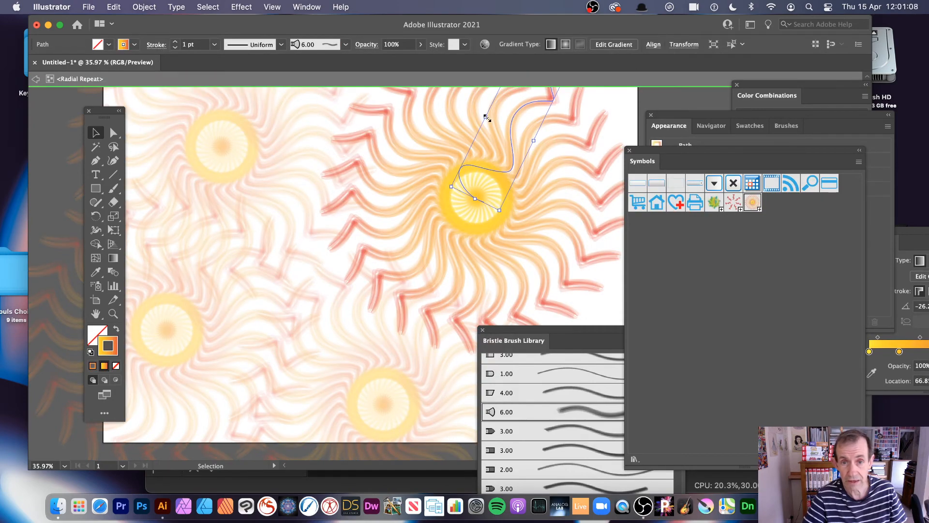
pyautogui.moveTo(487, 117)
pyautogui.mouseDown()
pyautogui.moveTo(516, 149)
pyautogui.moveTo(469, 125)
pyautogui.moveTo(441, 123)
pyautogui.moveTo(486, 118)
pyautogui.mouseUp()
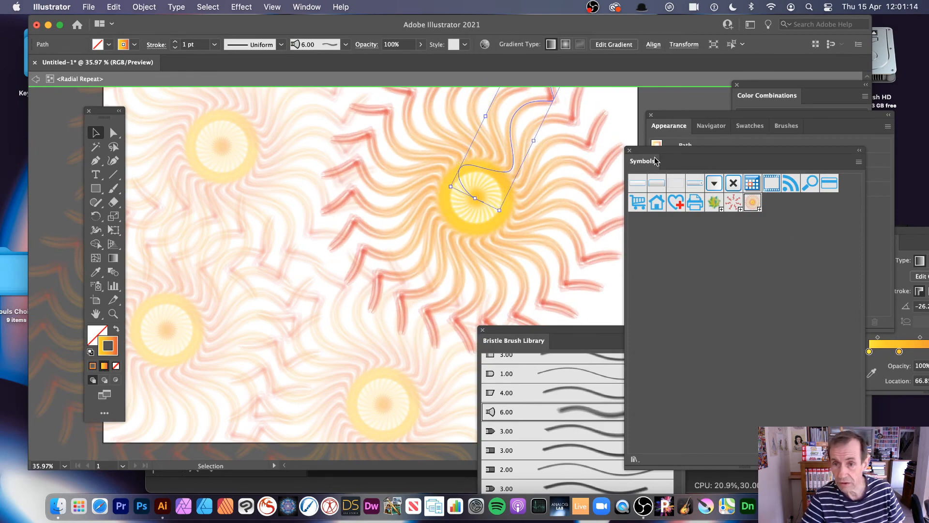
# Step: Move the Symbols and Appearance panels clear of Color Combinations and apply an orange-and-purple gradient from that library to the path's stroke
pyautogui.moveTo(657, 162); pyautogui.dragTo(769, 304)
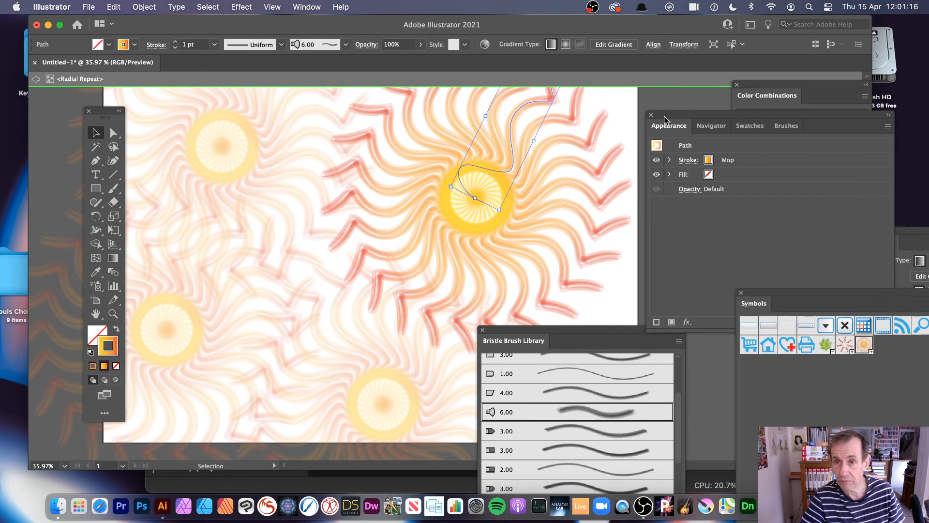
pyautogui.moveTo(665, 119); pyautogui.dragTo(747, 202)
pyautogui.click(744, 134)
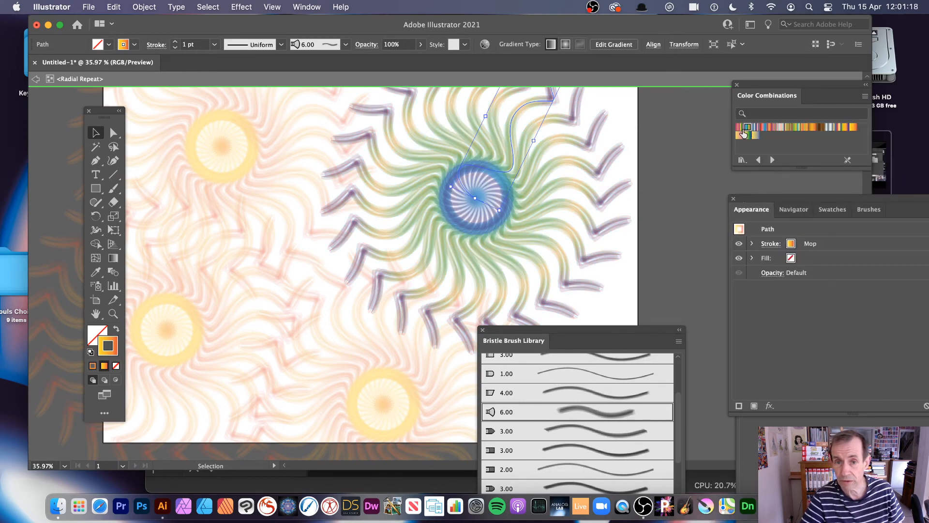
pyautogui.click(845, 127)
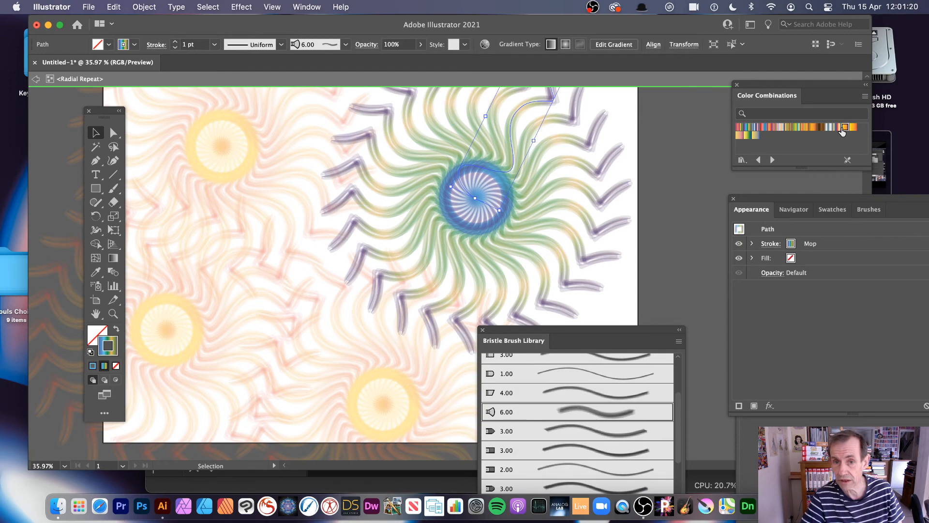
pyautogui.click(772, 127)
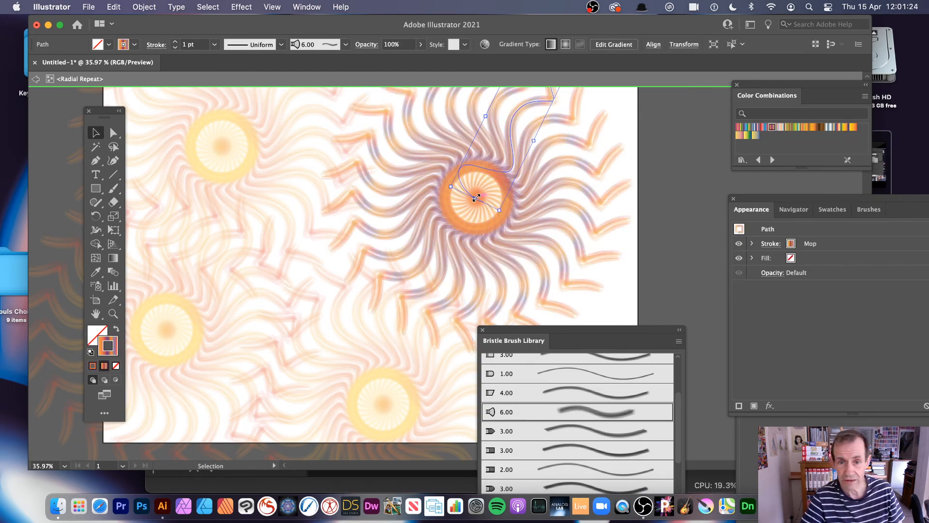
# Step: Try several bristle brushes on the isolated path and apply the 2.00 Bright brush
pyautogui.click(475, 198)
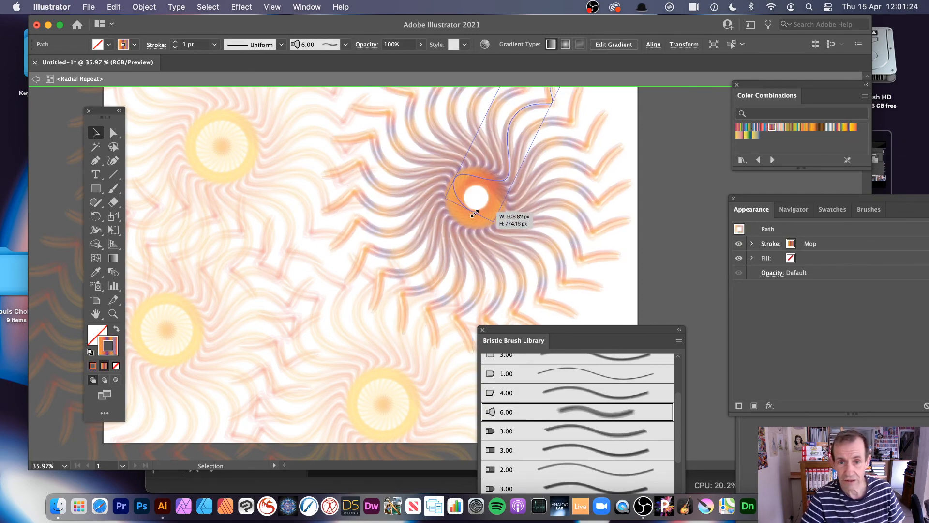
pyautogui.click(580, 396)
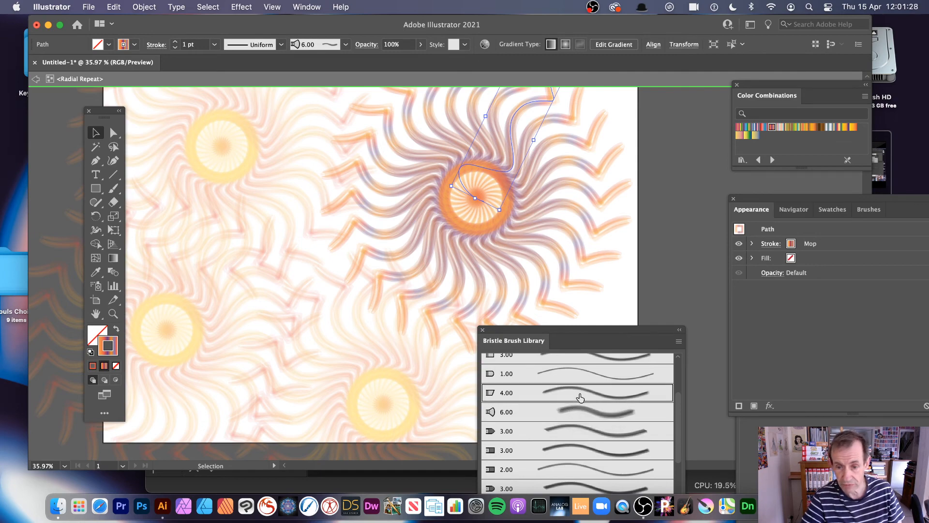
pyautogui.click(601, 373)
pyautogui.click(602, 358)
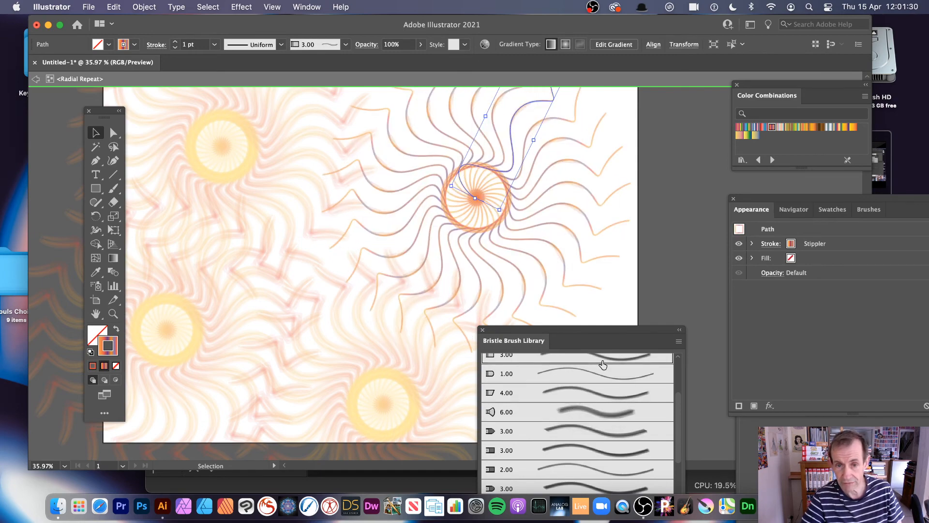
pyautogui.click(614, 467)
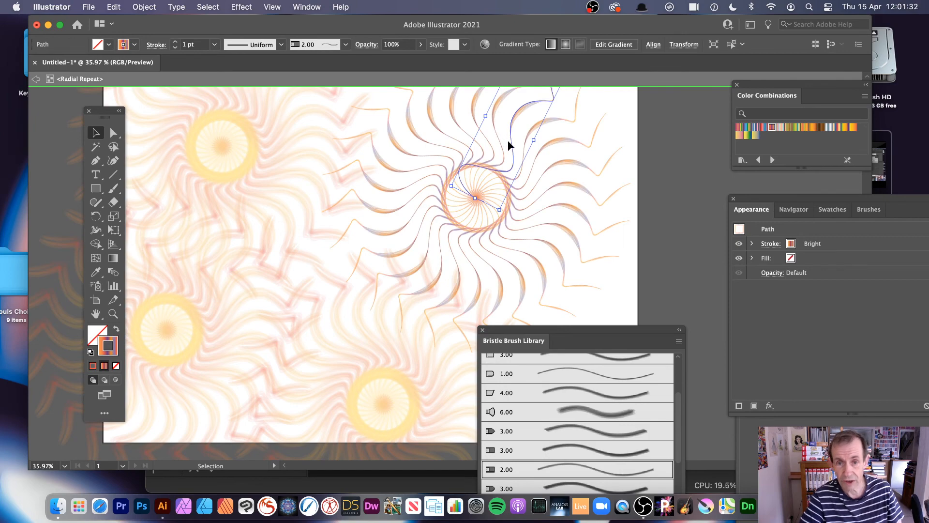
# Step: Stretch the source path outward to about 727 by 713 px and leave symbol editing
pyautogui.moveTo(534, 141); pyautogui.dragTo(576, 179)
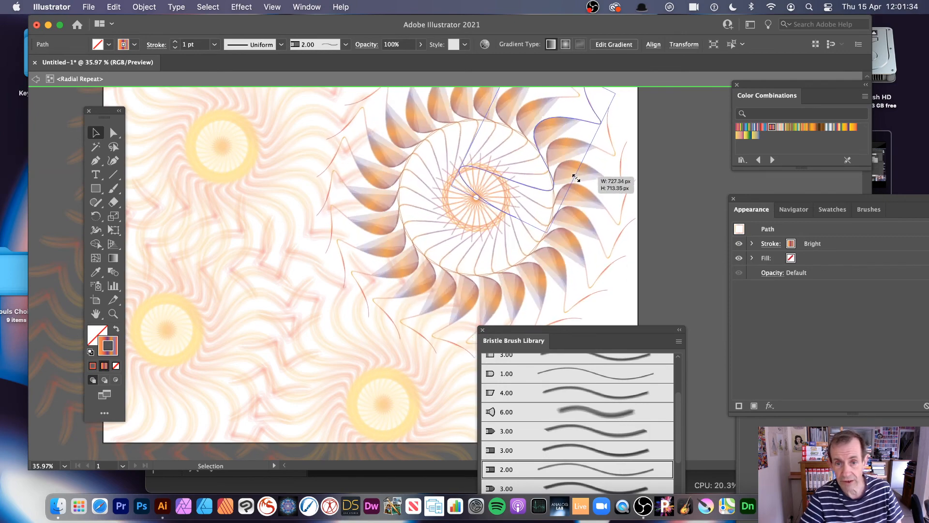
pyautogui.click(35, 79)
pyautogui.click(35, 80)
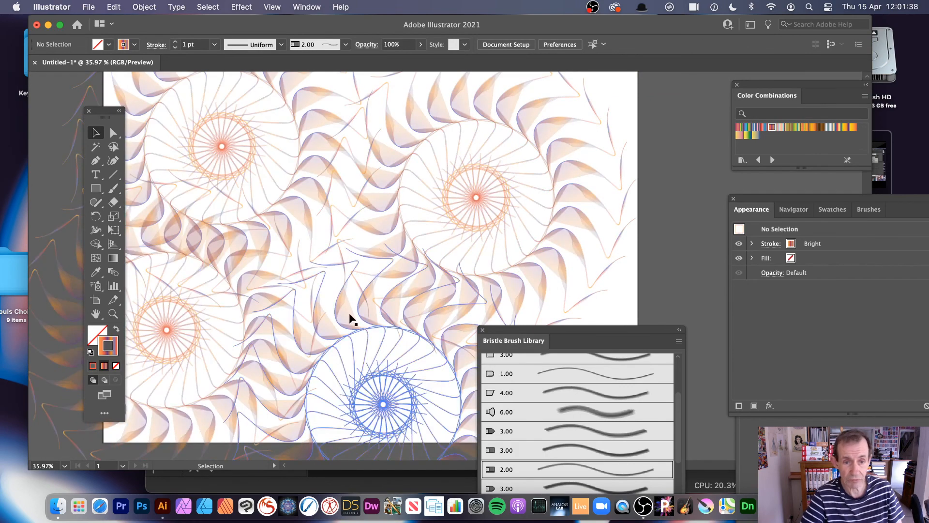